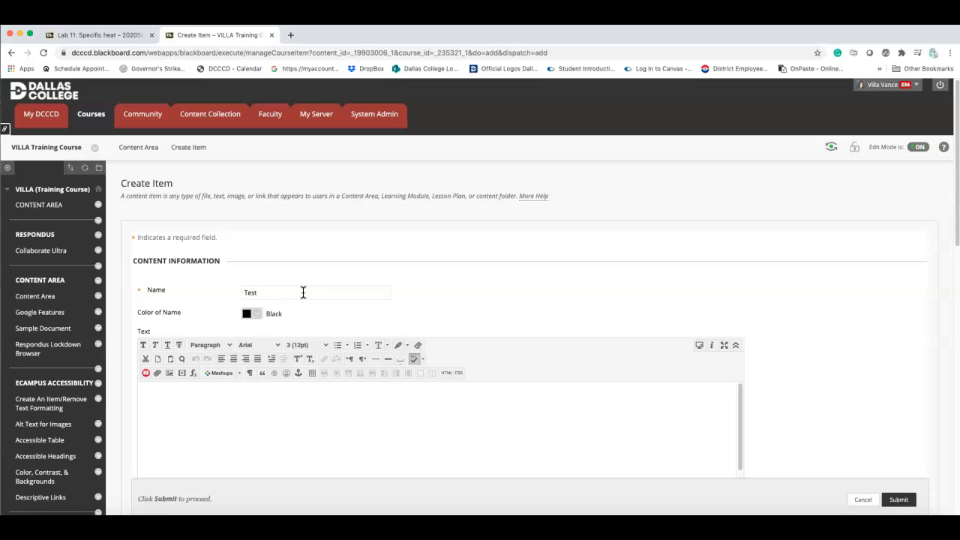
- Start a new table in the item's text body with 4 columns and 4 rows
{"action": "left_click", "coordinate": [318, 393]}
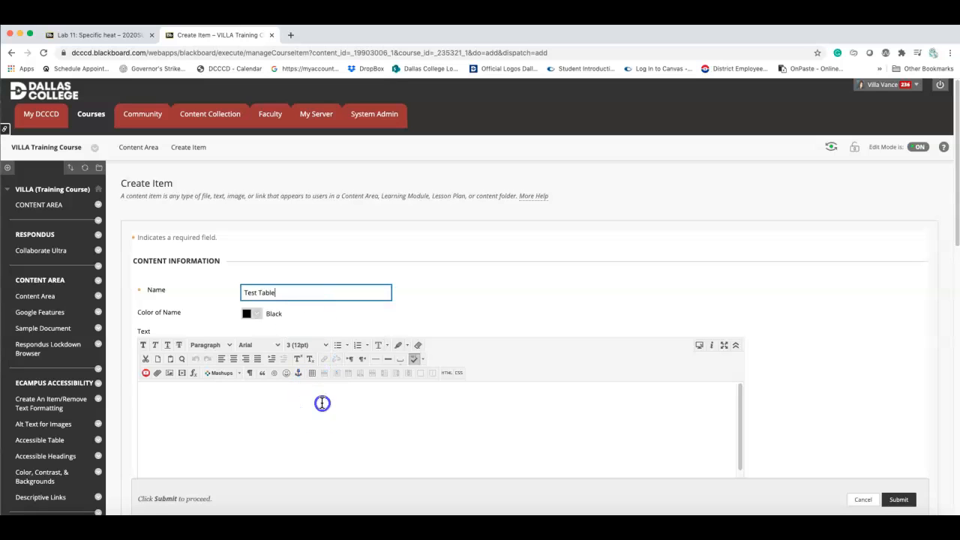
{"action": "left_click", "coordinate": [335, 428]}
{"action": "left_click", "coordinate": [267, 401]}
{"action": "left_click", "coordinate": [312, 382]}
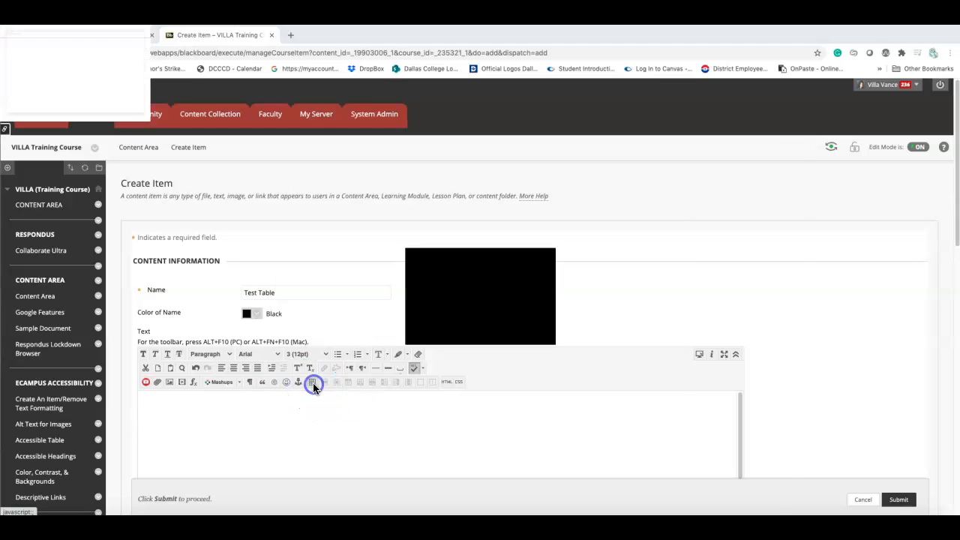
{"action": "double_click", "coordinate": [336, 163]}
{"action": "type", "text": "4"}
{"action": "double_click", "coordinate": [643, 163]}
{"action": "type", "text": "4"}
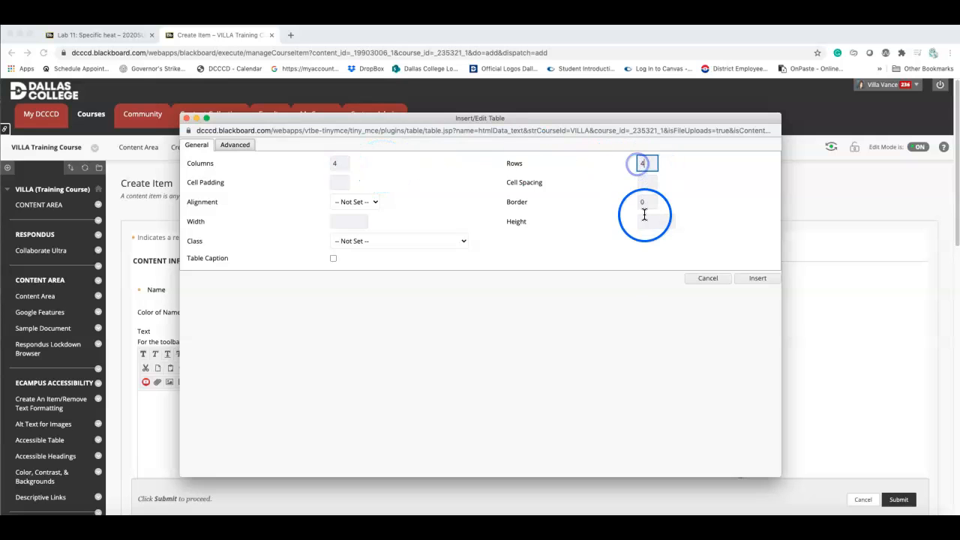
{"action": "left_click_drag", "start_coordinate": [450, 118], "coordinate": [507, 153]}
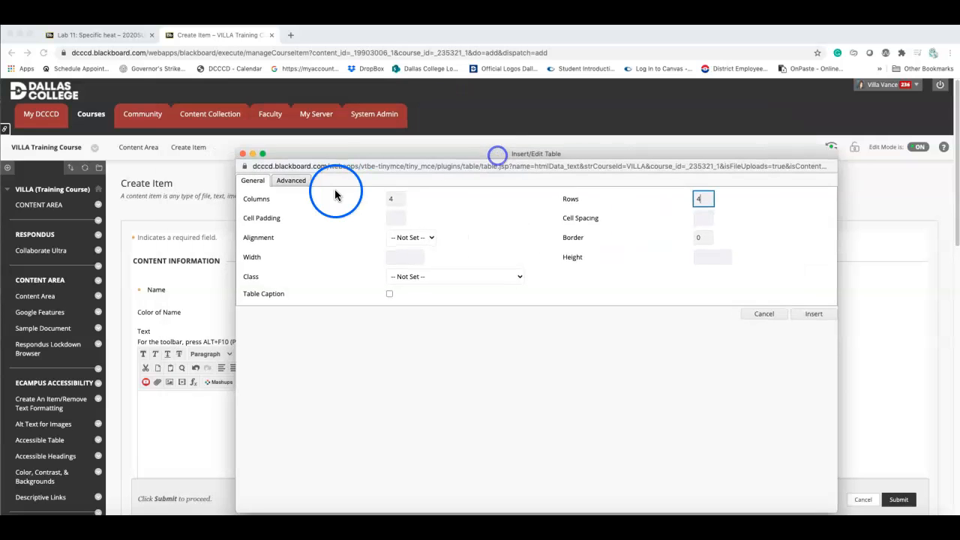
{"action": "left_click_drag", "start_coordinate": [345, 156], "coordinate": [344, 136]}
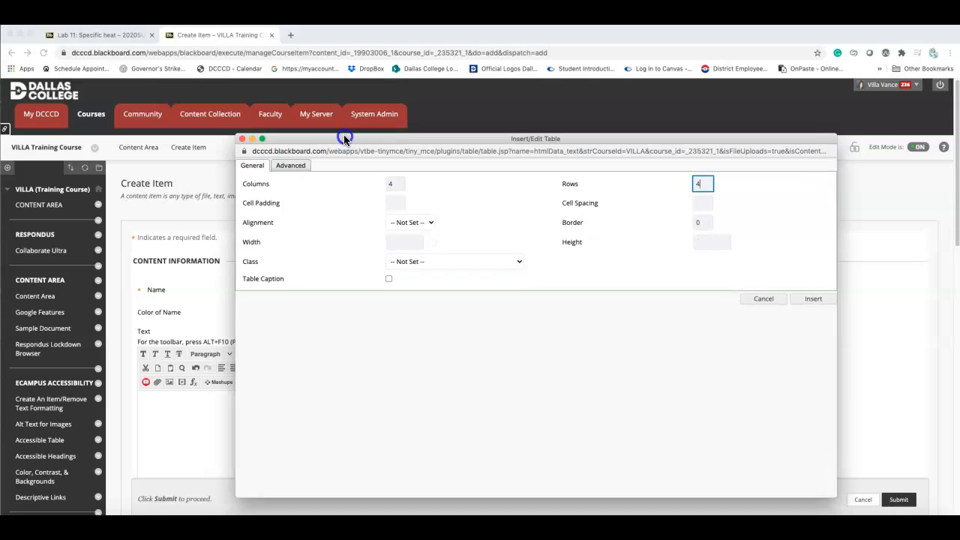
- Give the table the ID "Accessible Table" and the summary "Sample of an accessible table", and insert it
{"action": "left_click", "coordinate": [298, 166]}
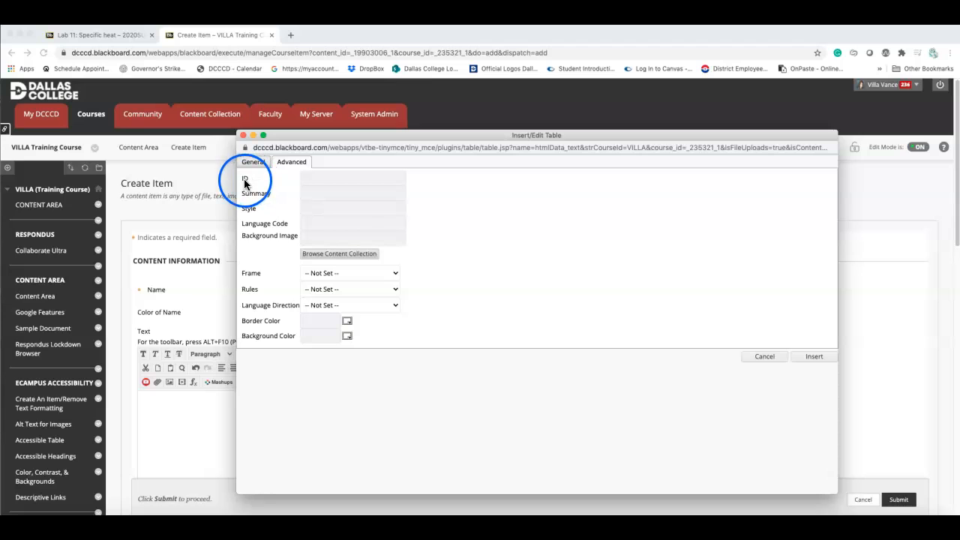
{"action": "left_click", "coordinate": [315, 178]}
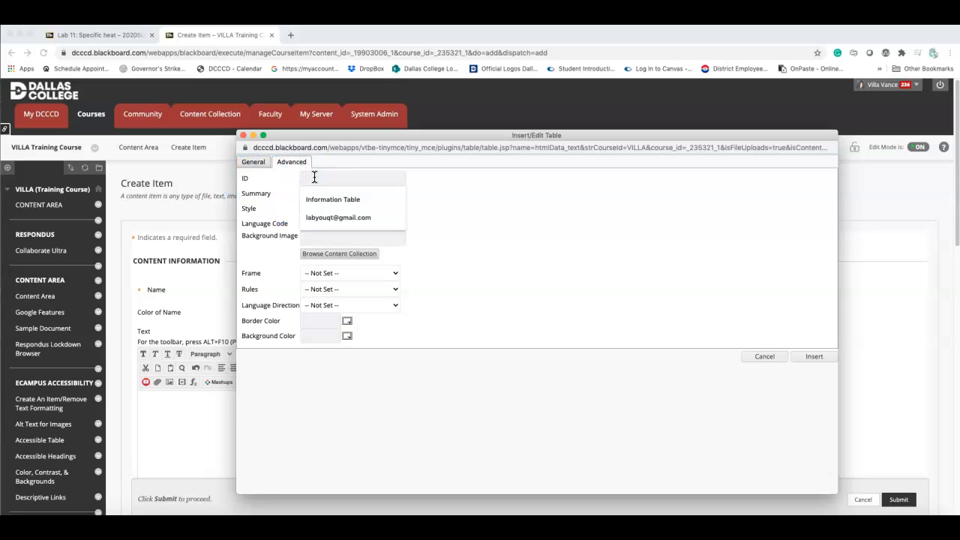
{"action": "type", "text": "Accessible Table"}
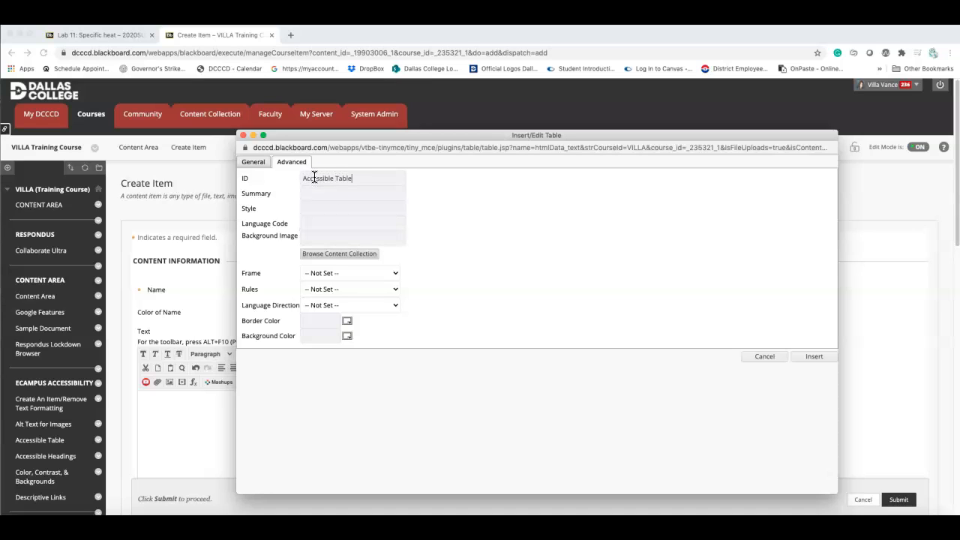
{"action": "left_click", "coordinate": [318, 194]}
{"action": "type", "text": "Sample of an accessible table"}
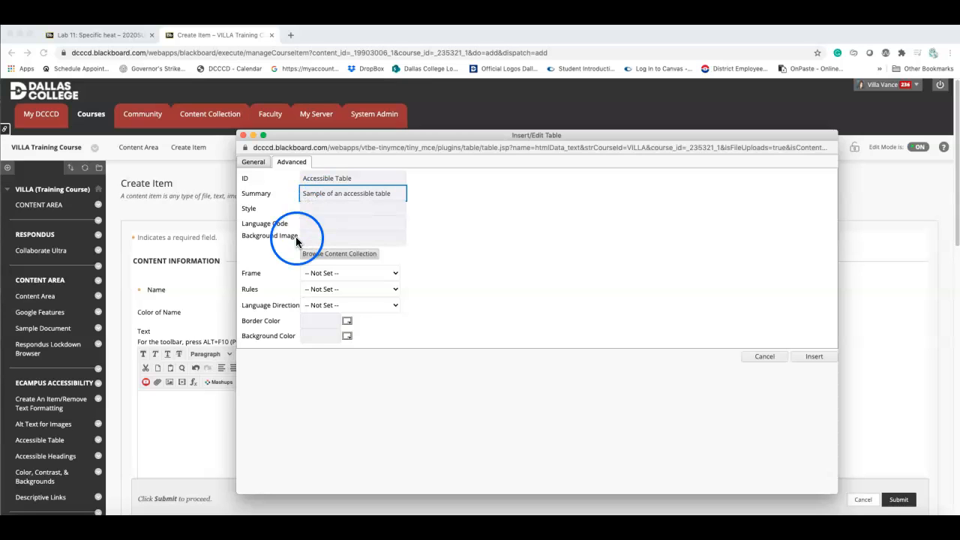
{"action": "left_click", "coordinate": [255, 162]}
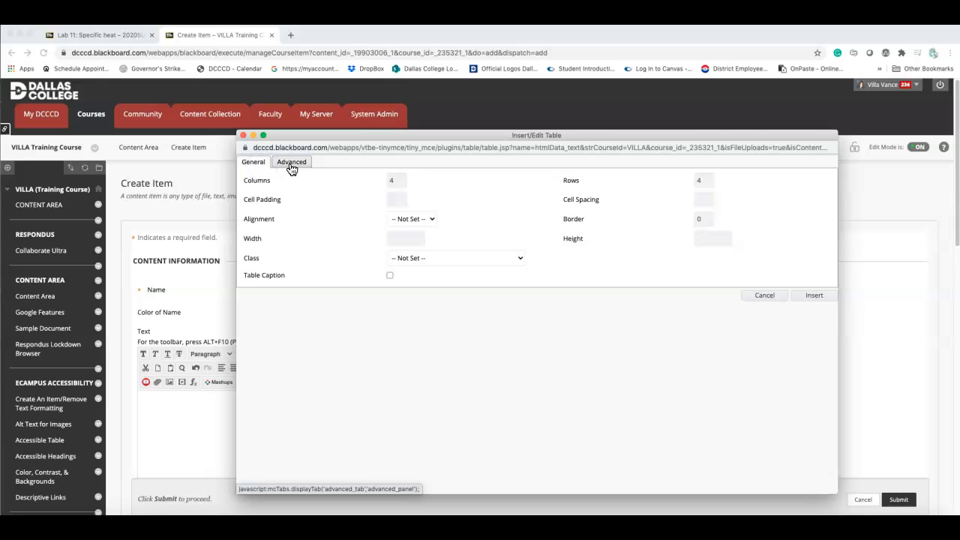
{"action": "left_click", "coordinate": [291, 164]}
{"action": "left_click", "coordinate": [252, 163]}
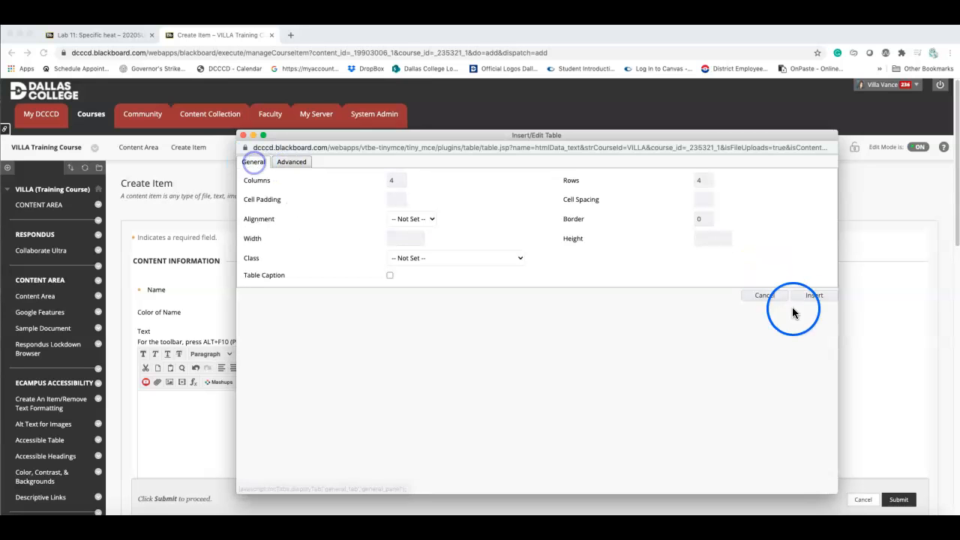
{"action": "left_click", "coordinate": [814, 296]}
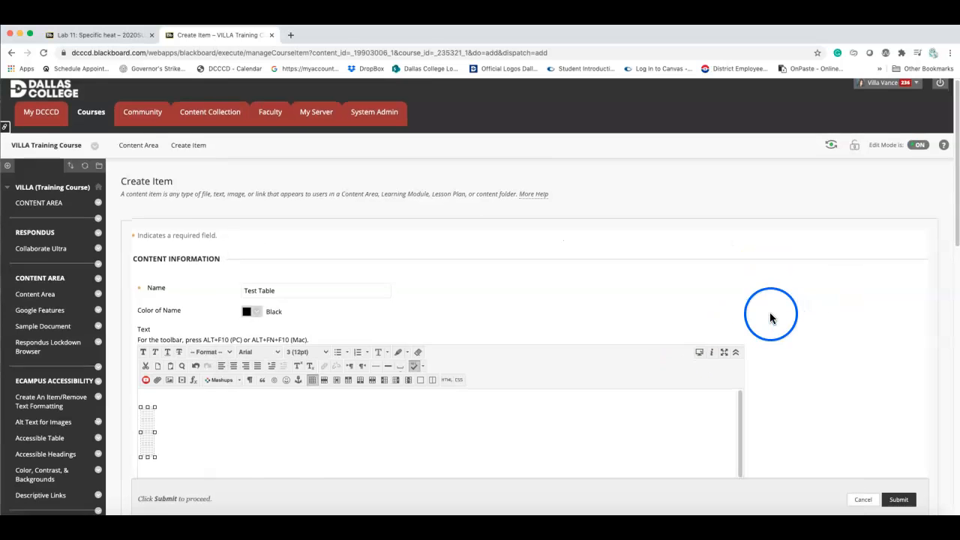
- Enlarge the inserted table to about half the width of the text body
{"action": "scroll", "coordinate": [773, 315], "scroll_direction": "down", "scroll_amount": 5}
{"action": "scroll", "coordinate": [296, 295], "scroll_direction": "up", "scroll_amount": 2}
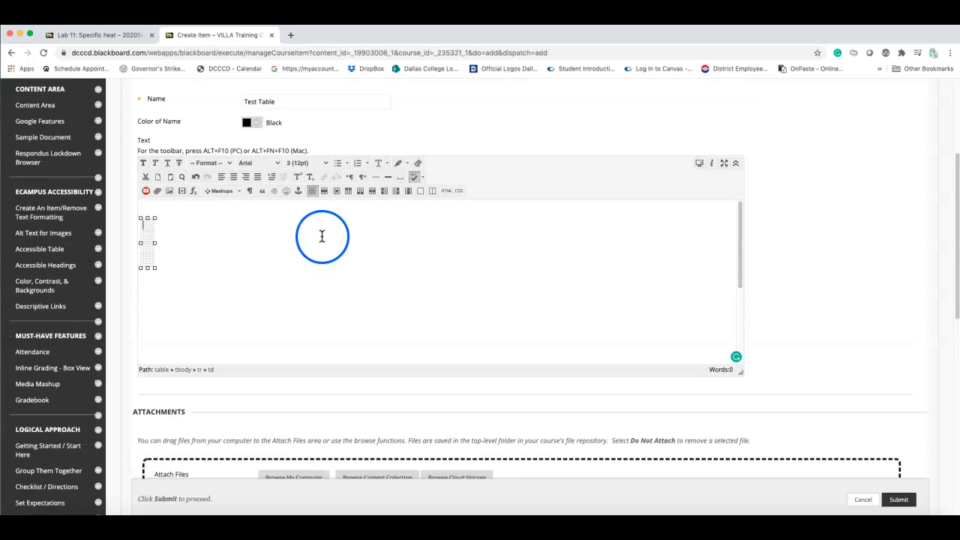
{"action": "left_click", "coordinate": [152, 268]}
{"action": "left_click_drag", "start_coordinate": [156, 268], "coordinate": [448, 318]}
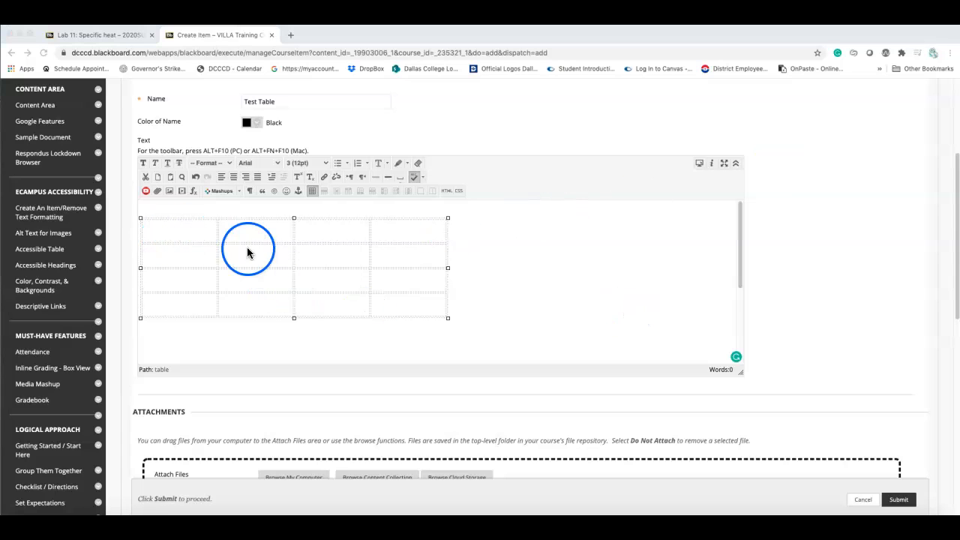
- Enter the column headings Week, Assignment and Due Date in the table's first row
{"action": "left_click", "coordinate": [178, 234]}
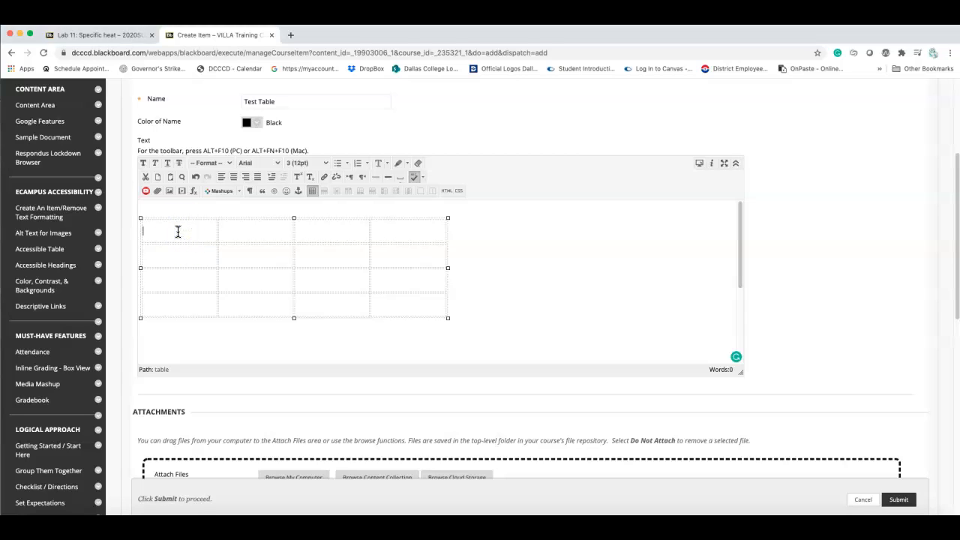
{"action": "type", "text": "Wee"}
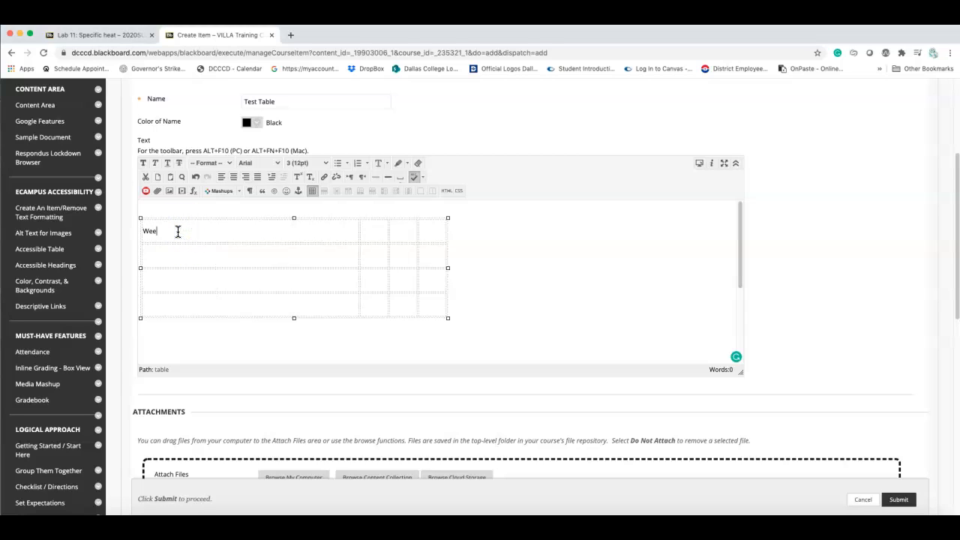
{"action": "type", "text": "k"}
{"action": "left_click", "coordinate": [306, 161]}
{"action": "left_click", "coordinate": [375, 221]}
{"action": "type", "text": "Ass"}
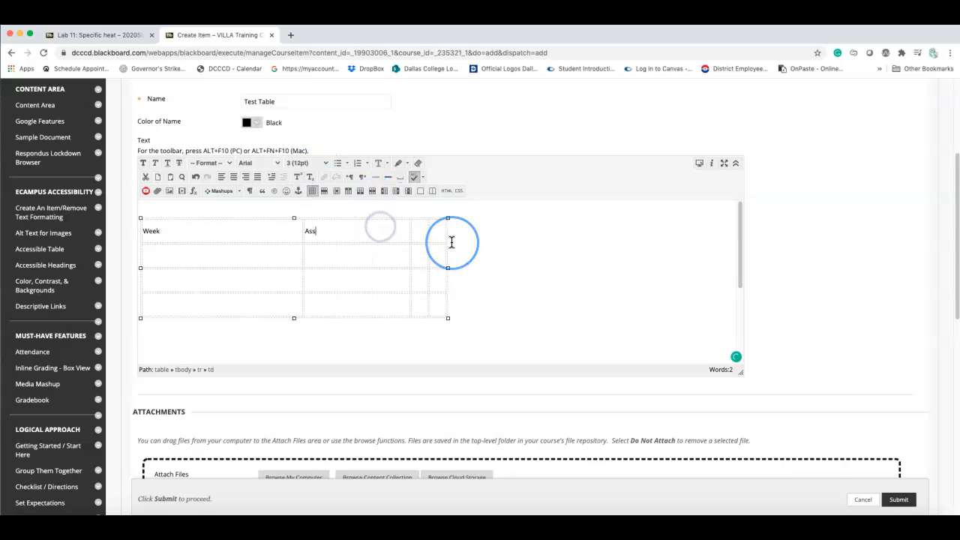
{"action": "type", "text": "ignment"}
{"action": "left_click", "coordinate": [431, 232]}
{"action": "type", "text": "D"}
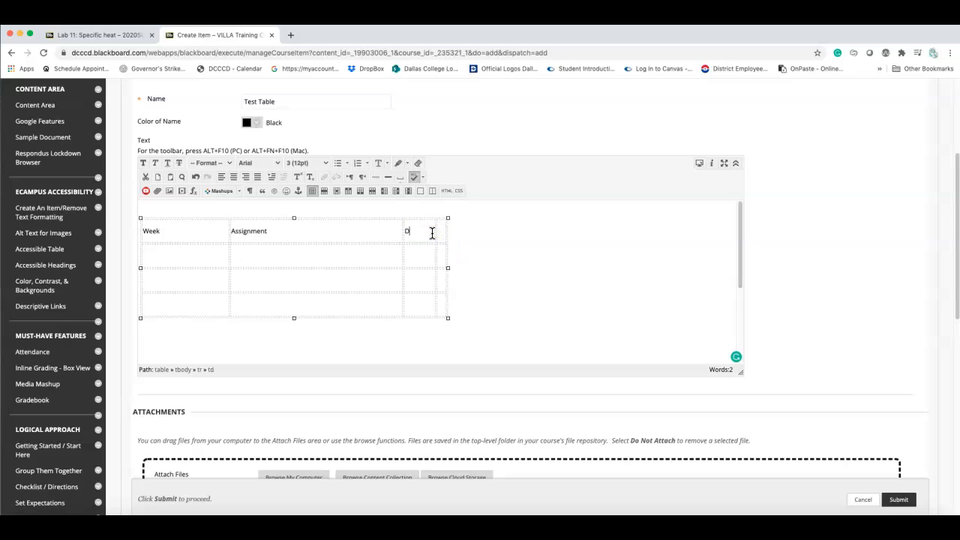
{"action": "type", "text": "ue Date"}
- Delete the empty fourth column from the table
{"action": "left_click", "coordinate": [475, 250]}
{"action": "left_click", "coordinate": [446, 238]}
{"action": "left_click_drag", "start_coordinate": [442, 230], "coordinate": [445, 298]}
{"action": "right_click", "coordinate": [444, 298]}
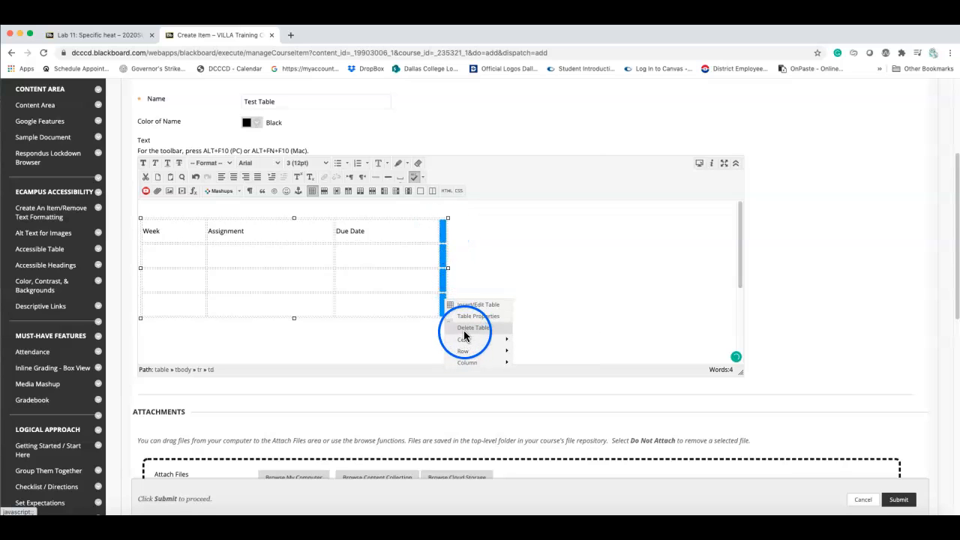
{"action": "mouse_move", "coordinate": [467, 362]}
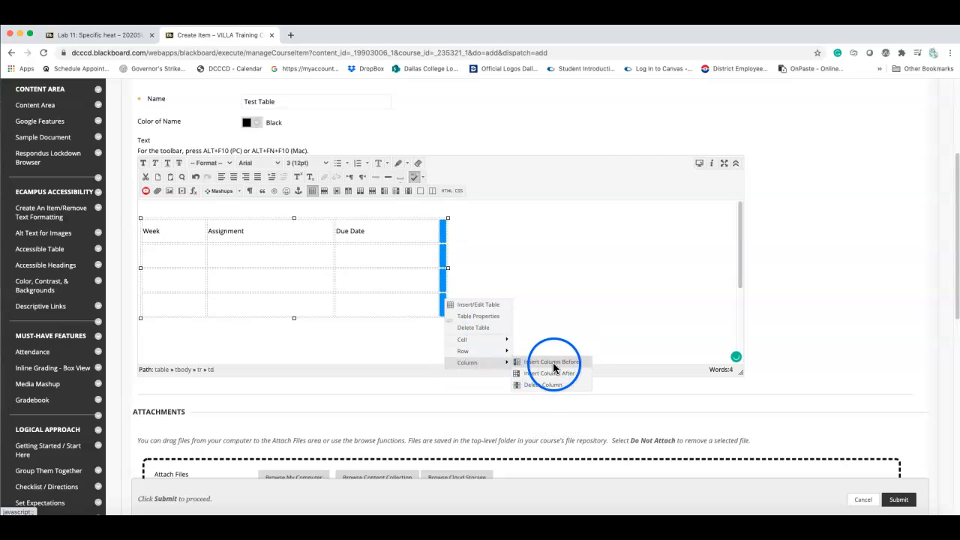
{"action": "left_click", "coordinate": [541, 384]}
- Number the three rows under Week as 1, 2 and 3
{"action": "left_click", "coordinate": [176, 258]}
{"action": "type", "text": "1"}
{"action": "left_click", "coordinate": [166, 283]}
{"action": "type", "text": "2"}
{"action": "left_click", "coordinate": [162, 304]}
{"action": "type", "text": "2"}
- Fill the Assignment column with Assignment 1, Assignment 2 and Assignment 3, correcting any misspelling
{"action": "left_click", "coordinate": [237, 268]}
{"action": "left_click", "coordinate": [219, 253]}
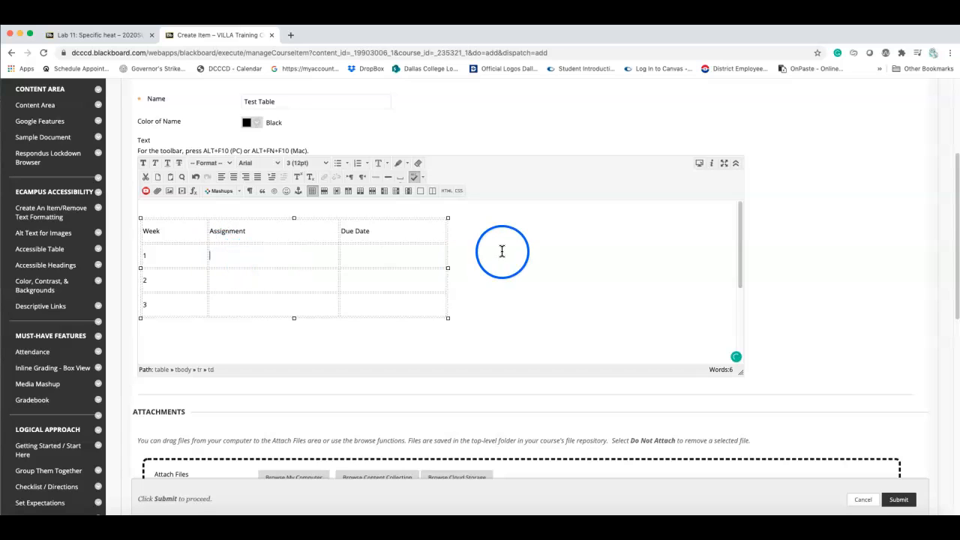
{"action": "left_click", "coordinate": [248, 258]}
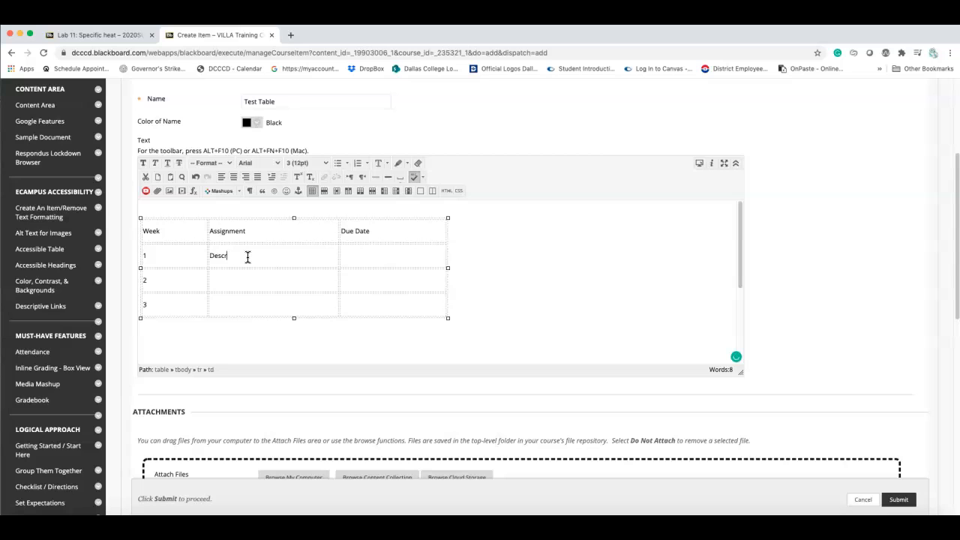
{"action": "type", "text": "Assignment 1"}
{"action": "left_click", "coordinate": [229, 285]}
{"action": "type", "text": "ass"}
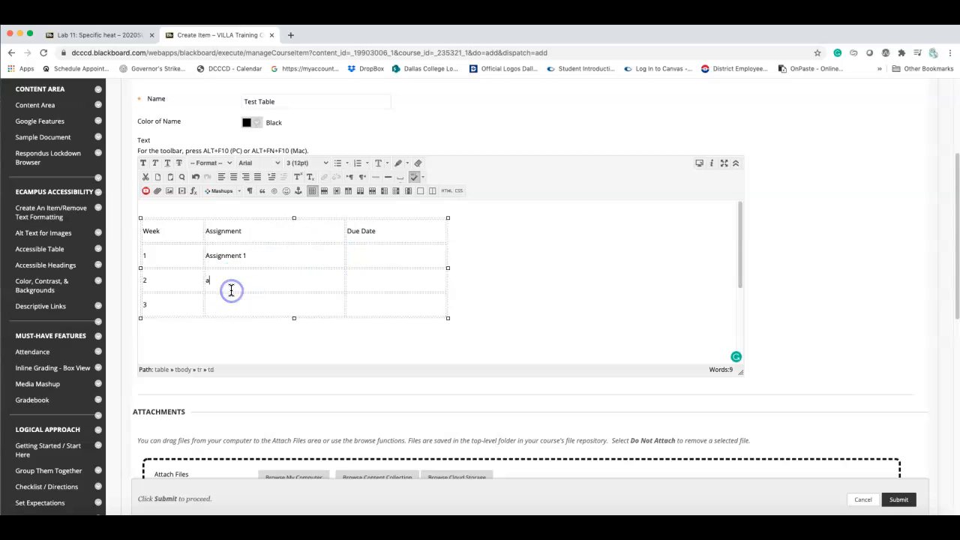
{"action": "type", "text": "ignment 2"}
{"action": "left_click", "coordinate": [232, 298]}
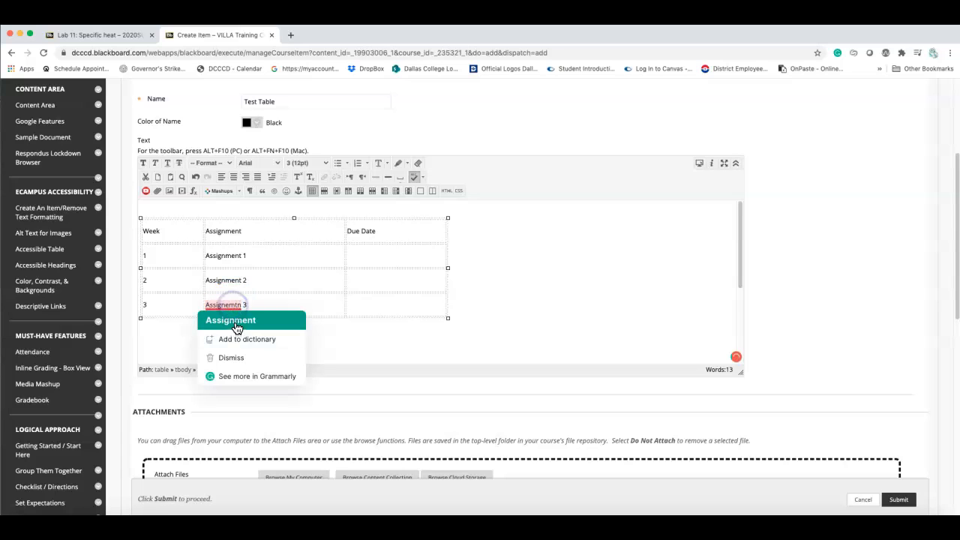
{"action": "left_click", "coordinate": [230, 321]}
- Enter the due dates March 1, March 7 and March 14 for the three assignments
{"action": "left_click", "coordinate": [375, 250]}
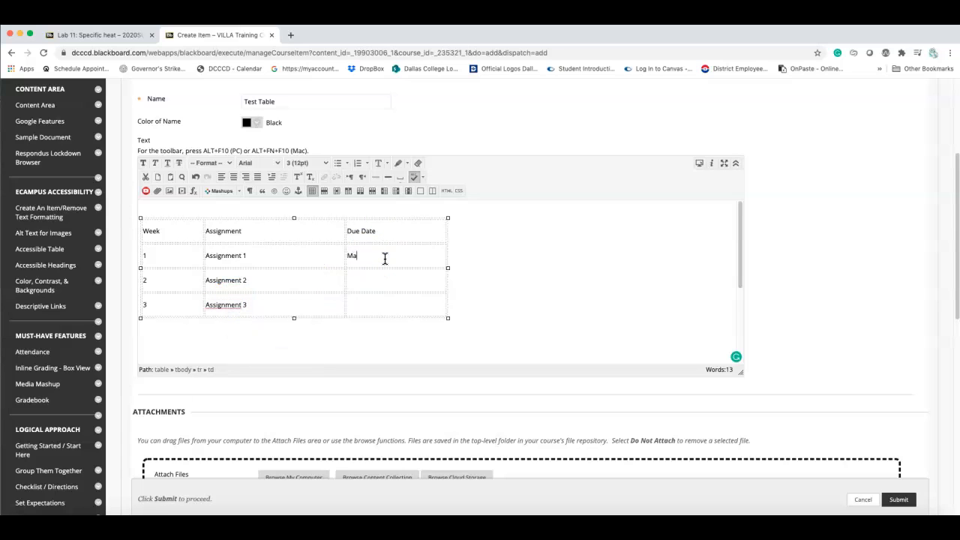
{"action": "left_click", "coordinate": [391, 276]}
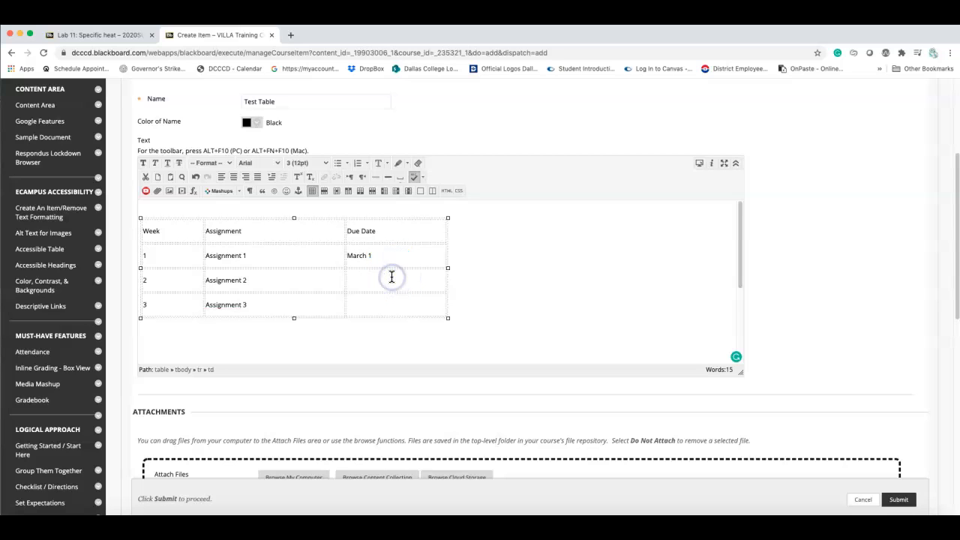
{"action": "type", "text": "7"}
{"action": "left_click", "coordinate": [392, 303]}
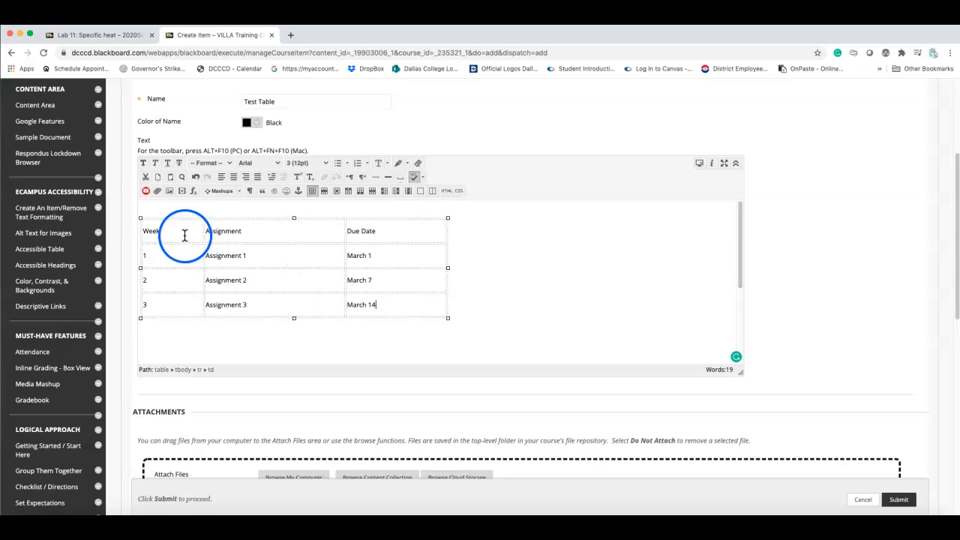
- Change the row type of the row with Week, Assignment and Due Date from body to header
{"action": "left_click_drag", "start_coordinate": [145, 232], "coordinate": [216, 232]}
{"action": "left_click_drag", "start_coordinate": [356, 238], "coordinate": [401, 235]}
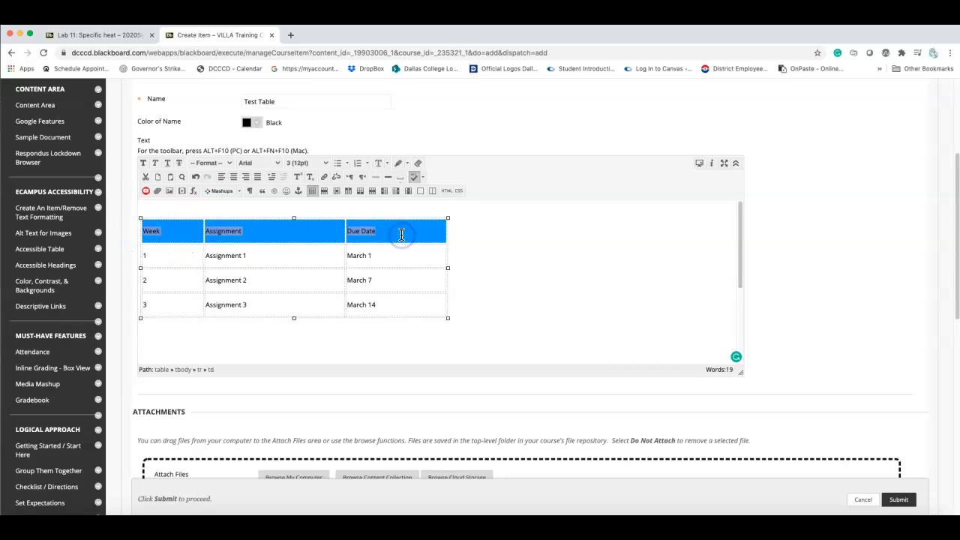
{"action": "left_click", "coordinate": [323, 192]}
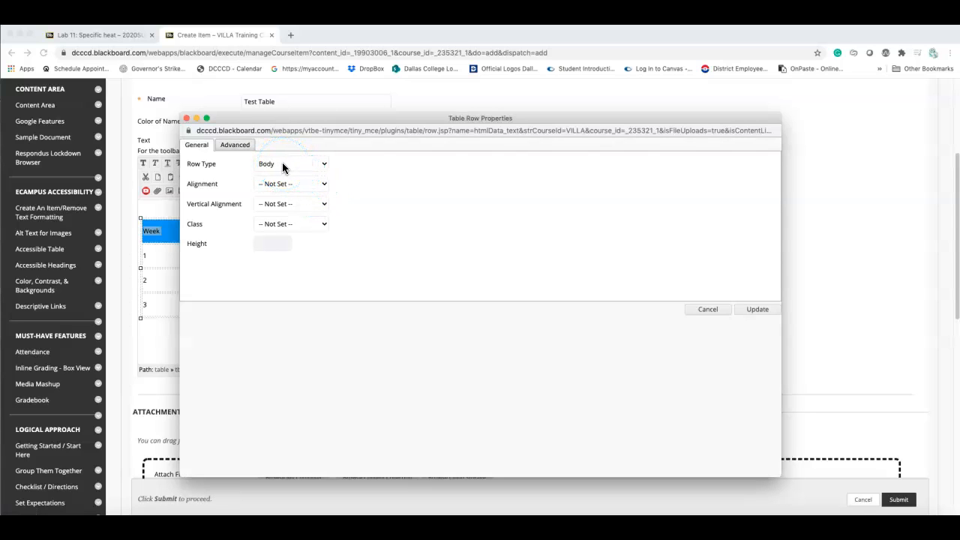
{"action": "left_click", "coordinate": [282, 162]}
{"action": "left_click", "coordinate": [282, 157]}
{"action": "left_click", "coordinate": [282, 159]}
{"action": "left_click", "coordinate": [752, 311]}
{"action": "left_click", "coordinate": [370, 276]}
{"action": "left_click_drag", "start_coordinate": [172, 224], "coordinate": [377, 228]}
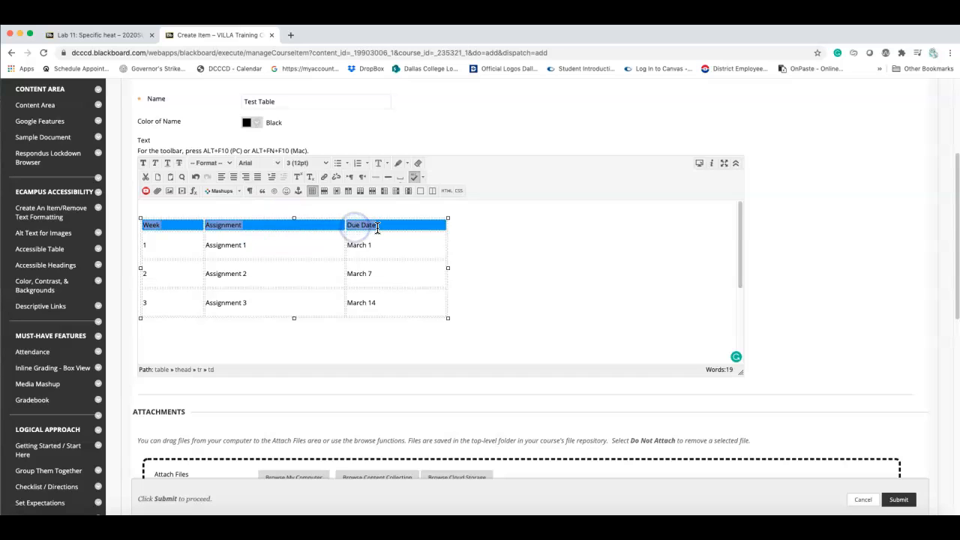
{"action": "left_click", "coordinate": [391, 228]}
{"action": "left_click", "coordinate": [185, 225]}
{"action": "left_click", "coordinate": [270, 223]}
{"action": "left_click", "coordinate": [405, 223]}
{"action": "left_click", "coordinate": [240, 223]}
{"action": "left_click", "coordinate": [187, 223]}
{"action": "left_click", "coordinate": [364, 223]}
{"action": "left_click", "coordinate": [411, 222]}
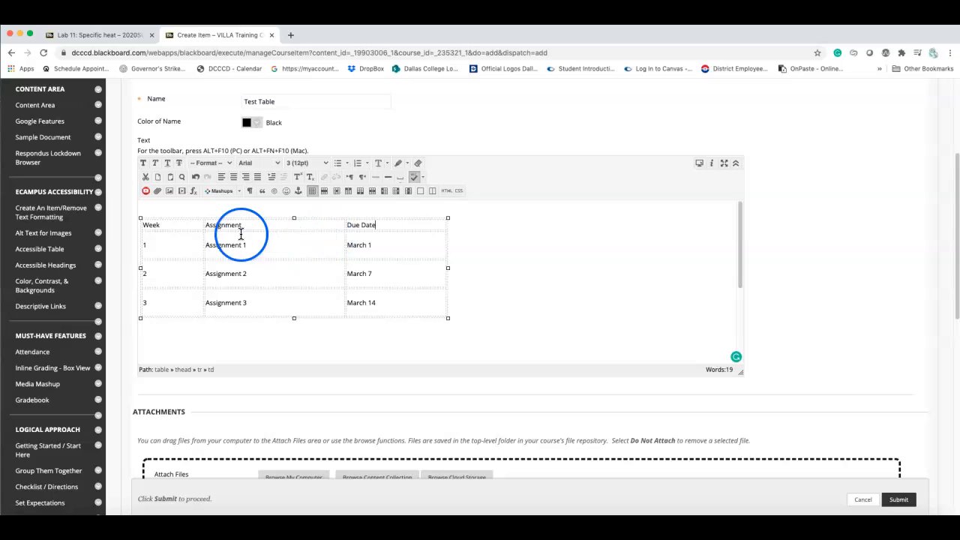
- Make the Week cell a header cell with Column scope, updating only the current cell
{"action": "left_click", "coordinate": [171, 225]}
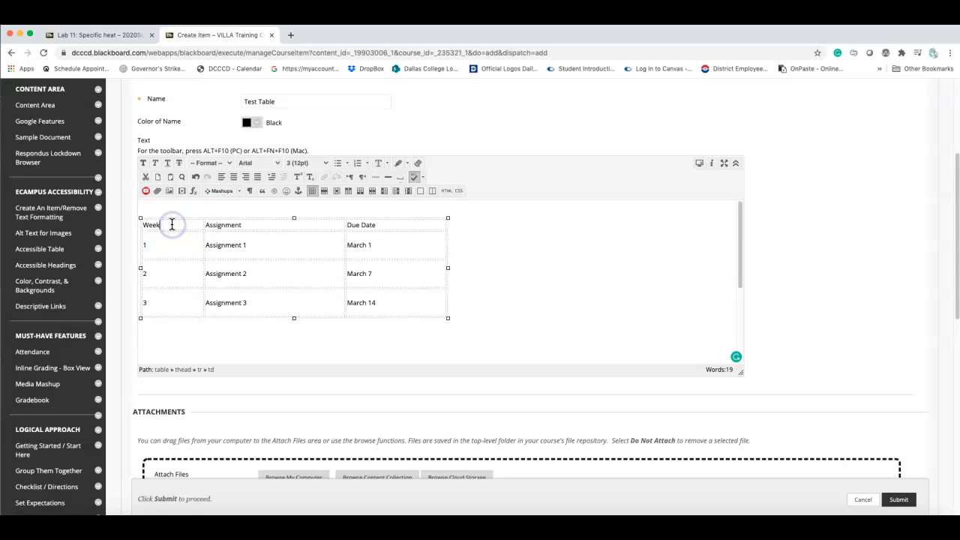
{"action": "left_click", "coordinate": [336, 197]}
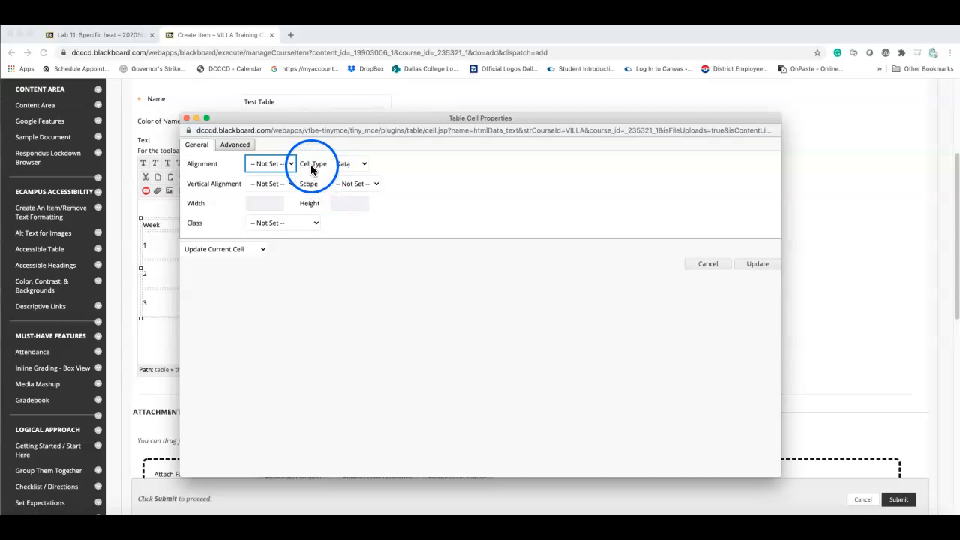
{"action": "left_click", "coordinate": [364, 166]}
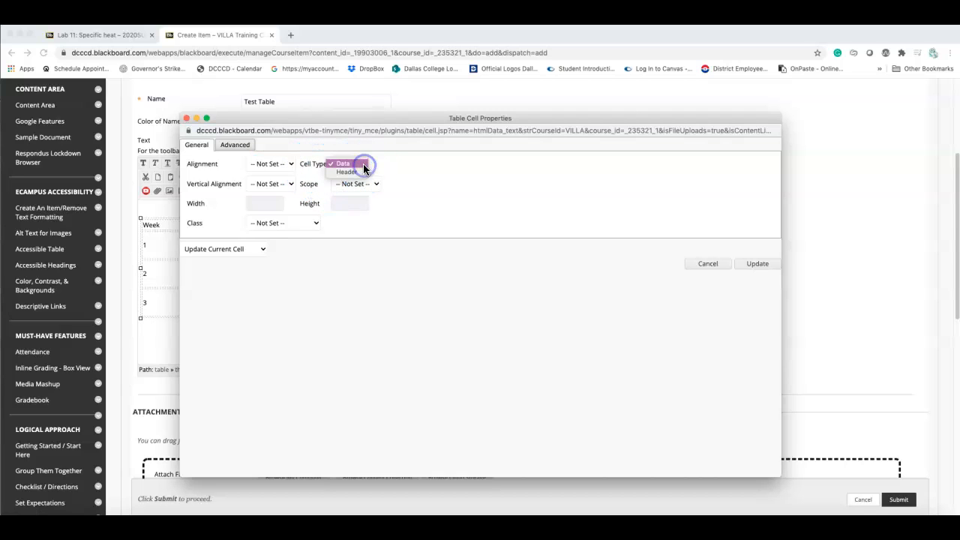
{"action": "left_click", "coordinate": [354, 174]}
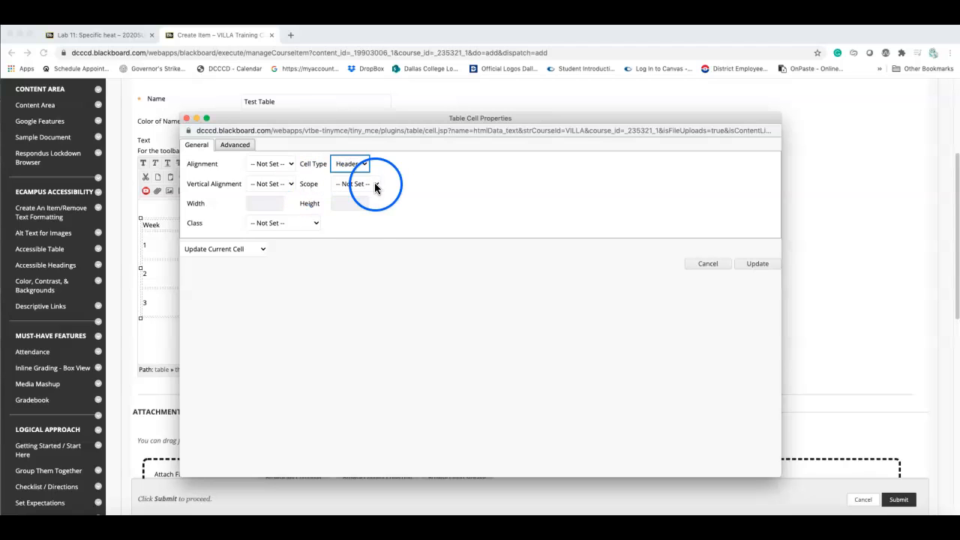
{"action": "left_click", "coordinate": [373, 185]}
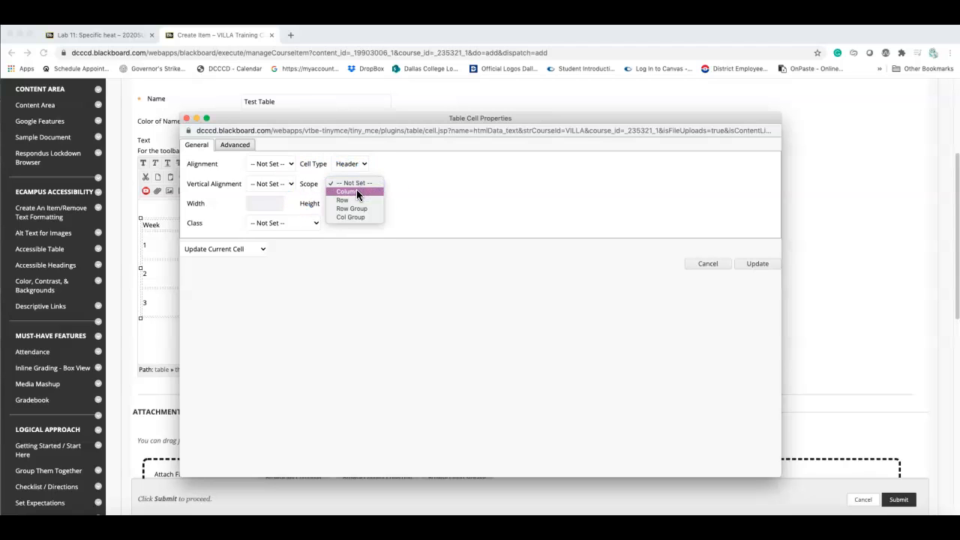
{"action": "left_click", "coordinate": [356, 192]}
{"action": "left_click", "coordinate": [759, 265]}
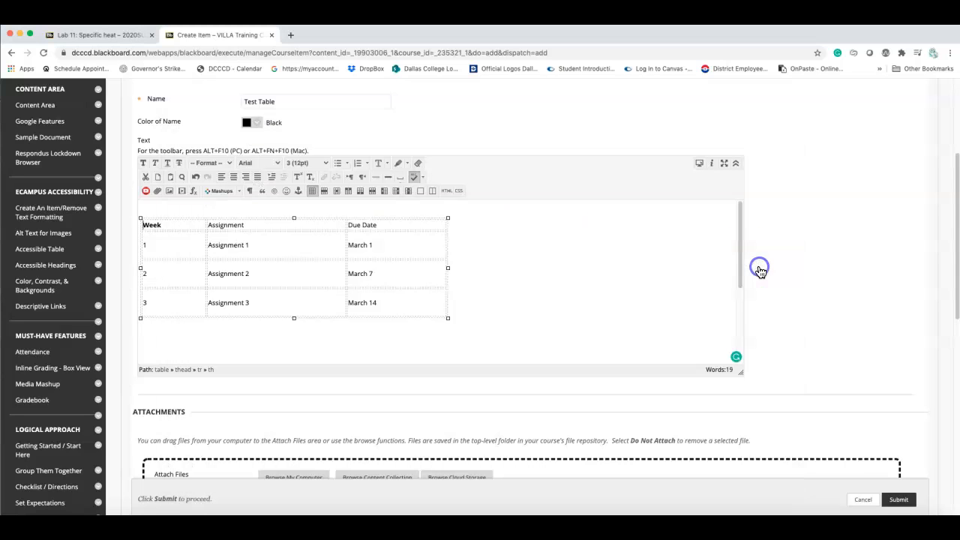
- Make the Assignment cell in the first row a header cell with Column scope
{"action": "left_click", "coordinate": [167, 225]}
{"action": "left_click_drag", "start_coordinate": [146, 225], "coordinate": [146, 226]}
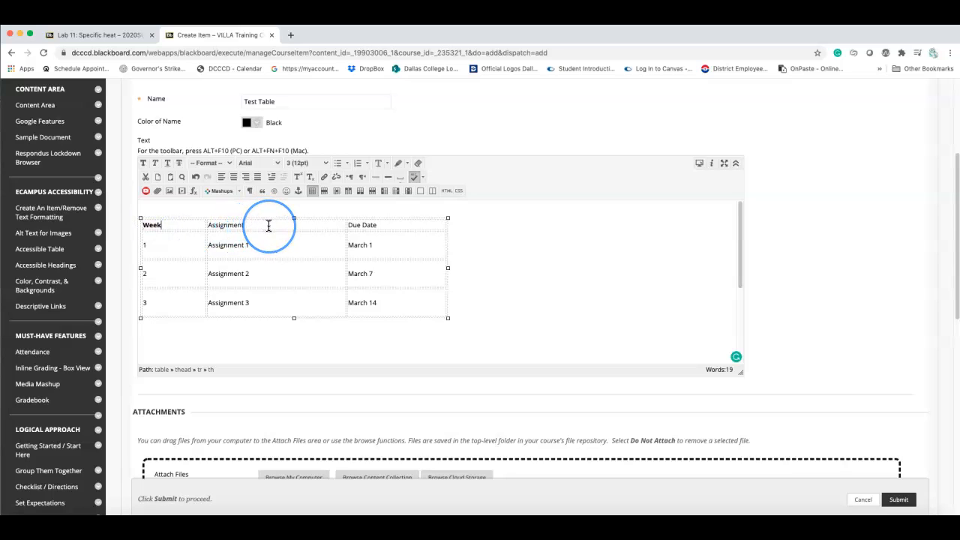
{"action": "left_click", "coordinate": [336, 193]}
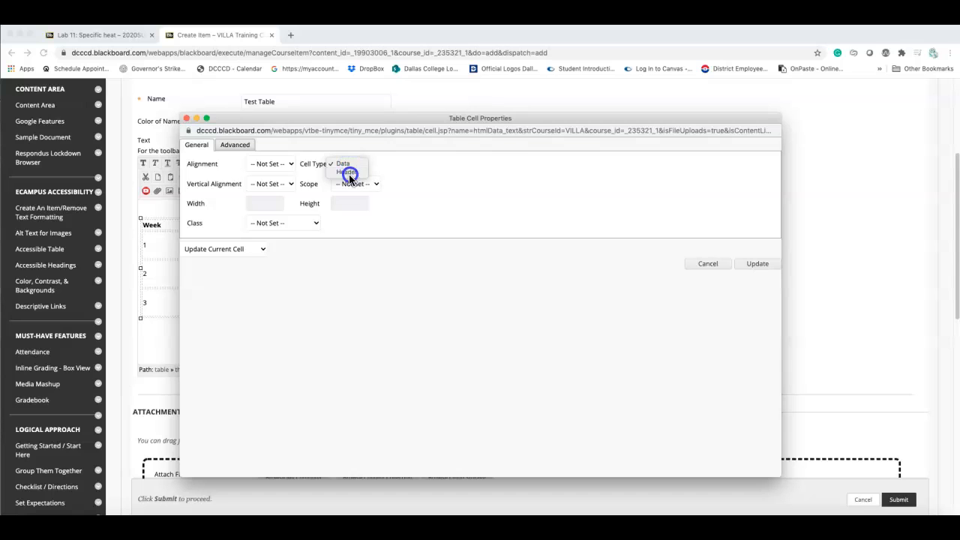
{"action": "left_click", "coordinate": [359, 185]}
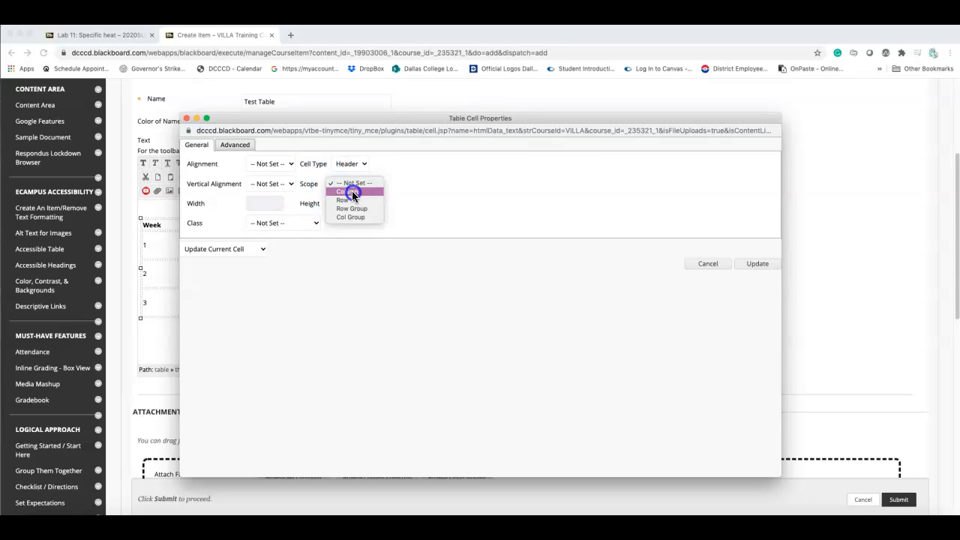
{"action": "left_click", "coordinate": [352, 193]}
{"action": "left_click", "coordinate": [750, 264]}
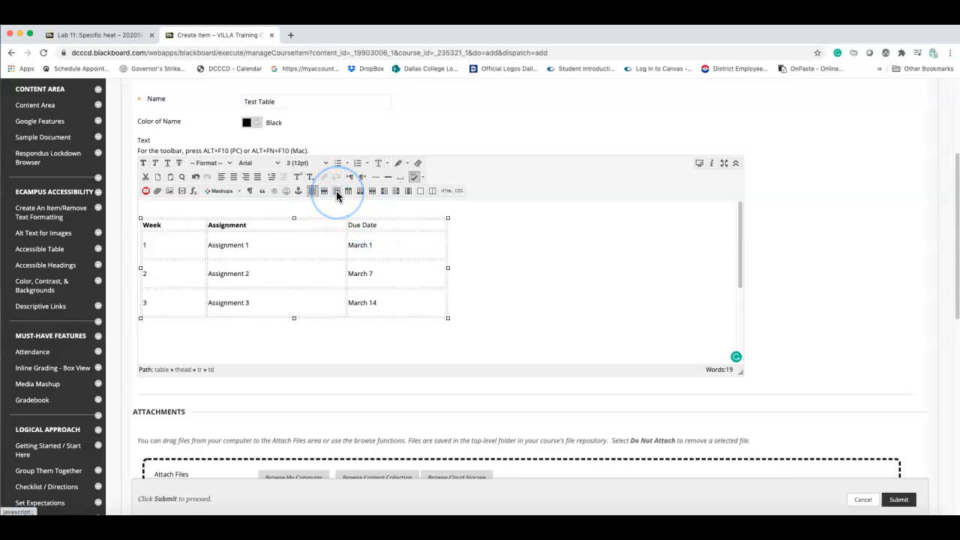
- Make the Due Date cell a header cell with Column scope
{"action": "left_click", "coordinate": [337, 194]}
{"action": "left_click", "coordinate": [351, 164]}
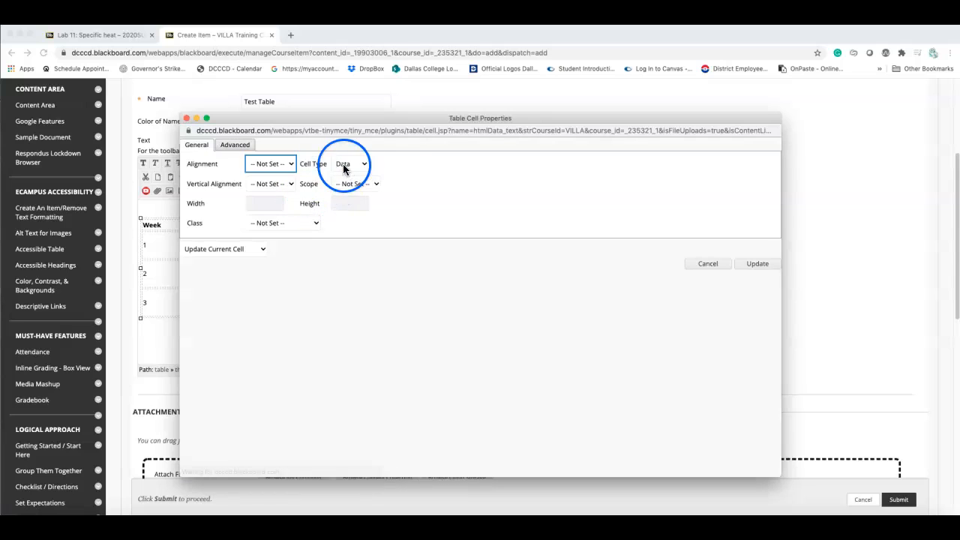
{"action": "left_click", "coordinate": [352, 184]}
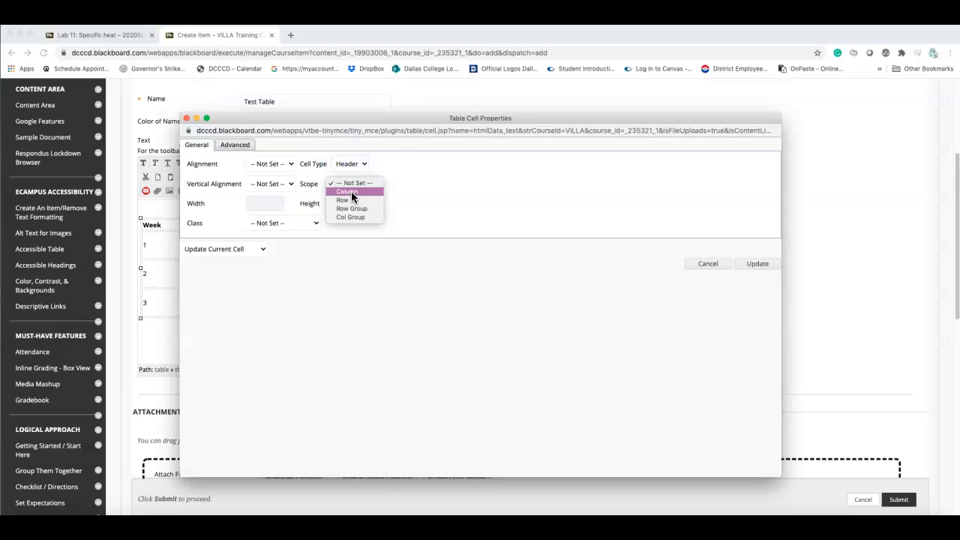
{"action": "left_click", "coordinate": [351, 192]}
{"action": "left_click", "coordinate": [748, 269]}
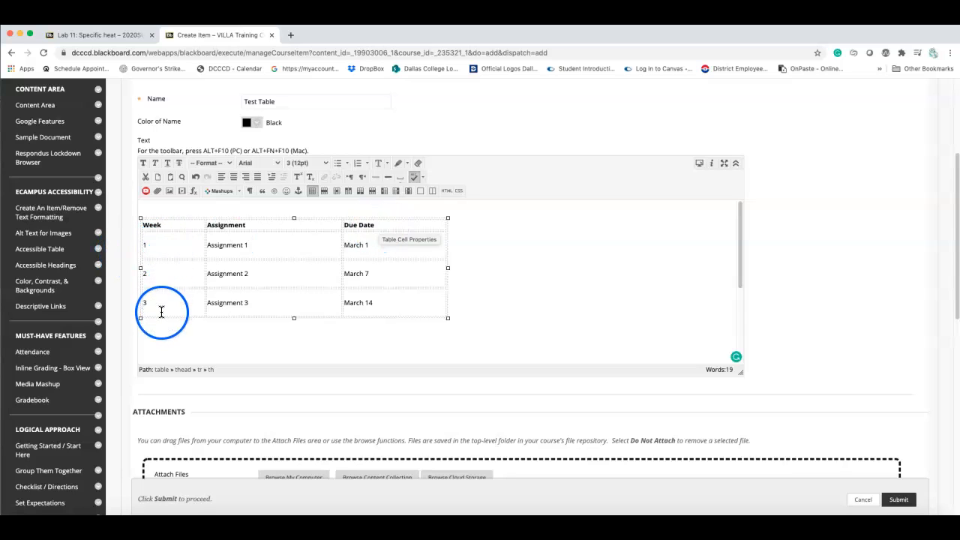
- Make the cell containing 1 under Week a header cell with Row scope
{"action": "left_click", "coordinate": [161, 248]}
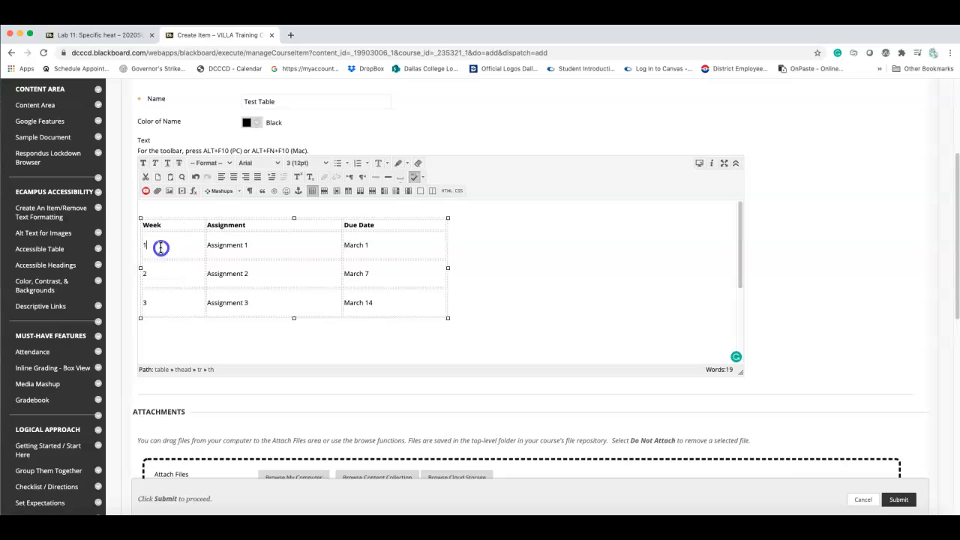
{"action": "left_click", "coordinate": [157, 247]}
{"action": "left_click", "coordinate": [337, 195]}
{"action": "left_click", "coordinate": [346, 165]}
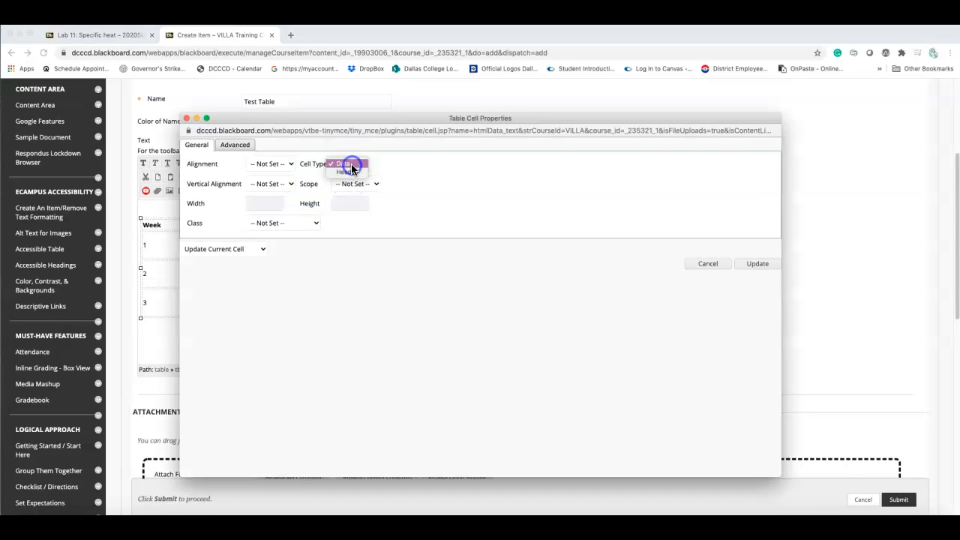
{"action": "left_click", "coordinate": [349, 173]}
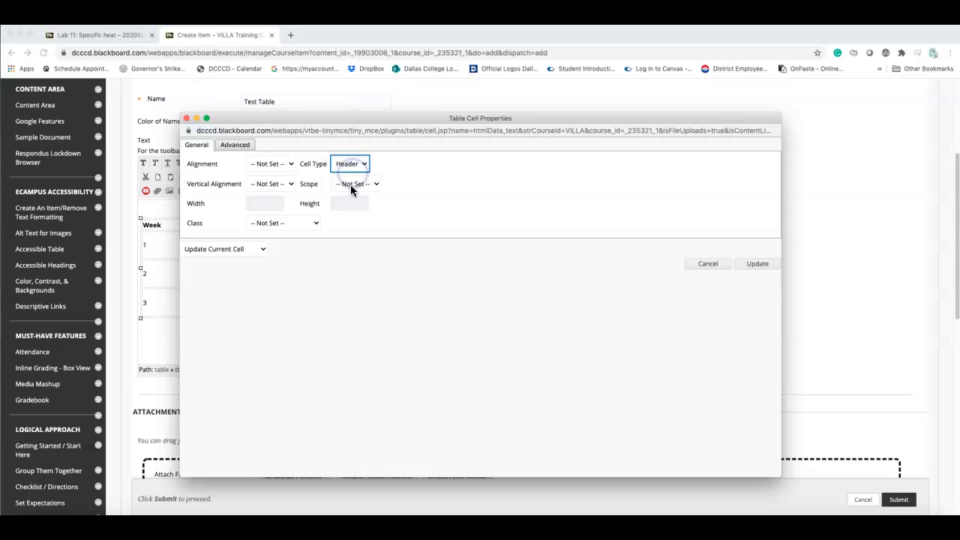
{"action": "left_click", "coordinate": [351, 185]}
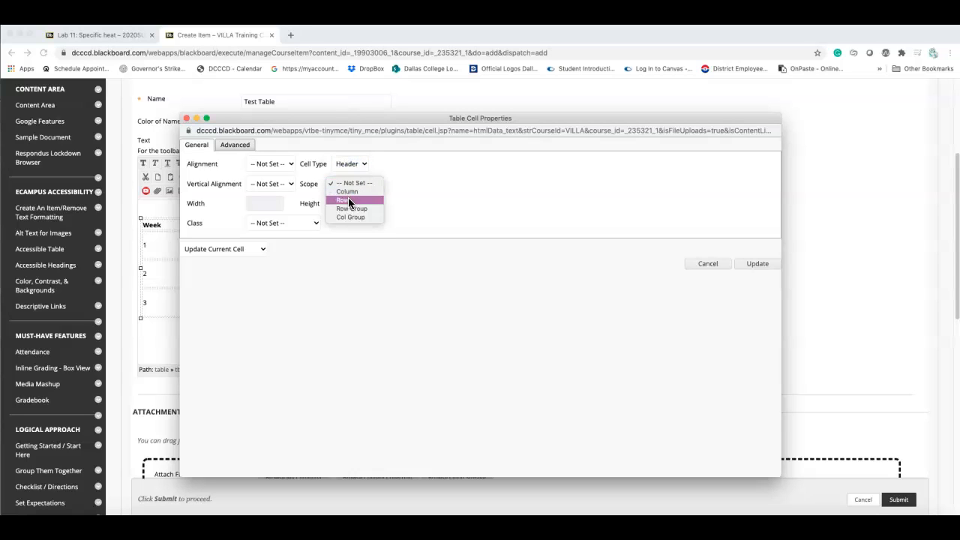
{"action": "left_click", "coordinate": [352, 201]}
{"action": "left_click", "coordinate": [766, 266]}
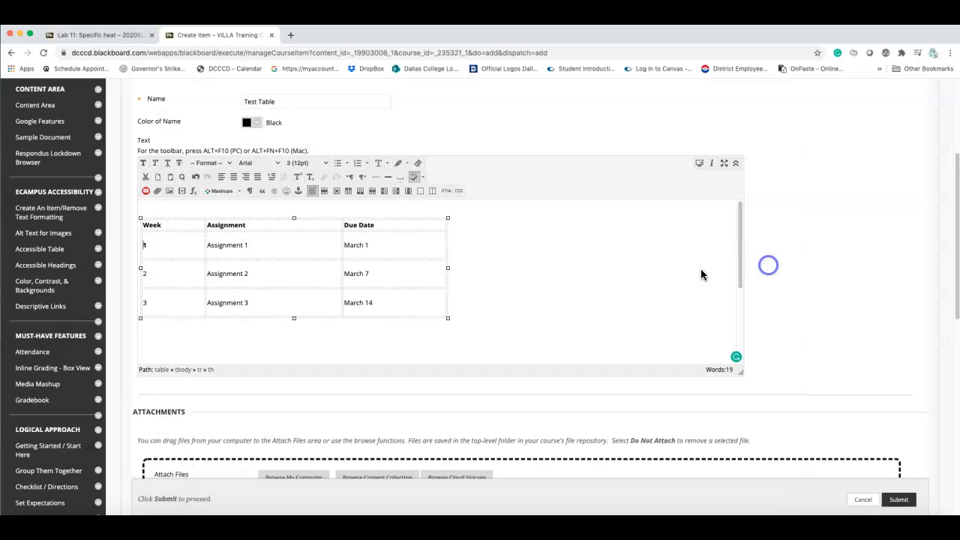
- Make the cell containing 2 under Week a header cell with Row scope
{"action": "left_click", "coordinate": [144, 245]}
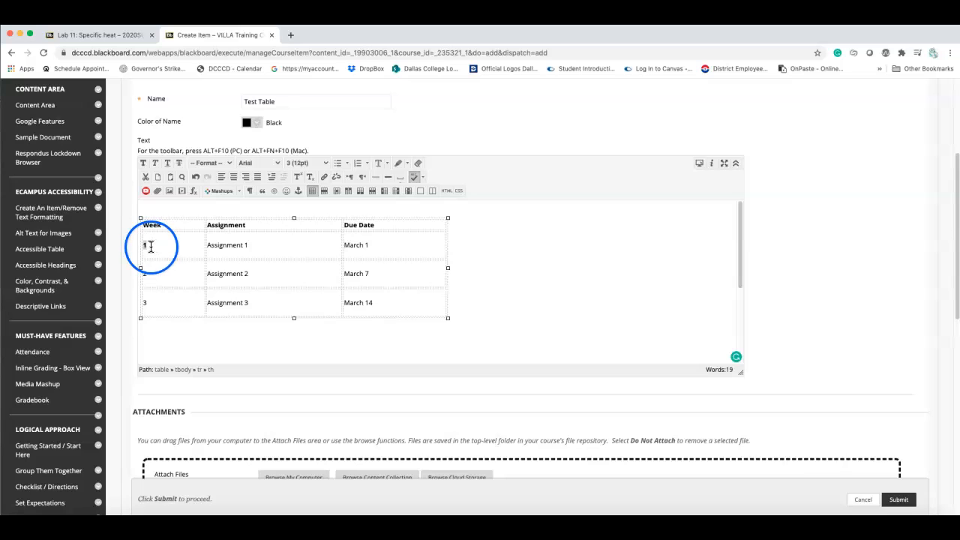
{"action": "left_click", "coordinate": [154, 273]}
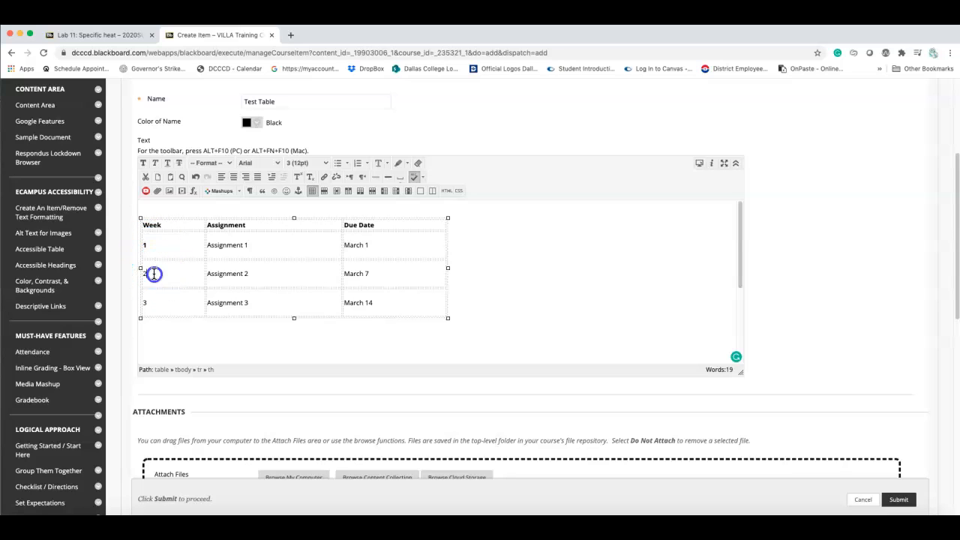
{"action": "left_click", "coordinate": [338, 196]}
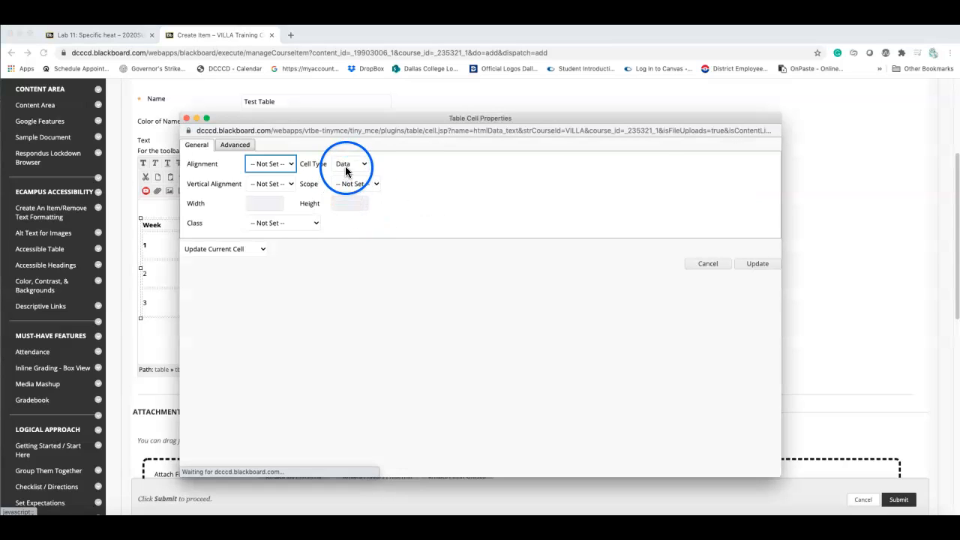
{"action": "left_click", "coordinate": [347, 164]}
{"action": "left_click", "coordinate": [346, 173]}
{"action": "left_click", "coordinate": [347, 184]}
{"action": "left_click", "coordinate": [351, 193]}
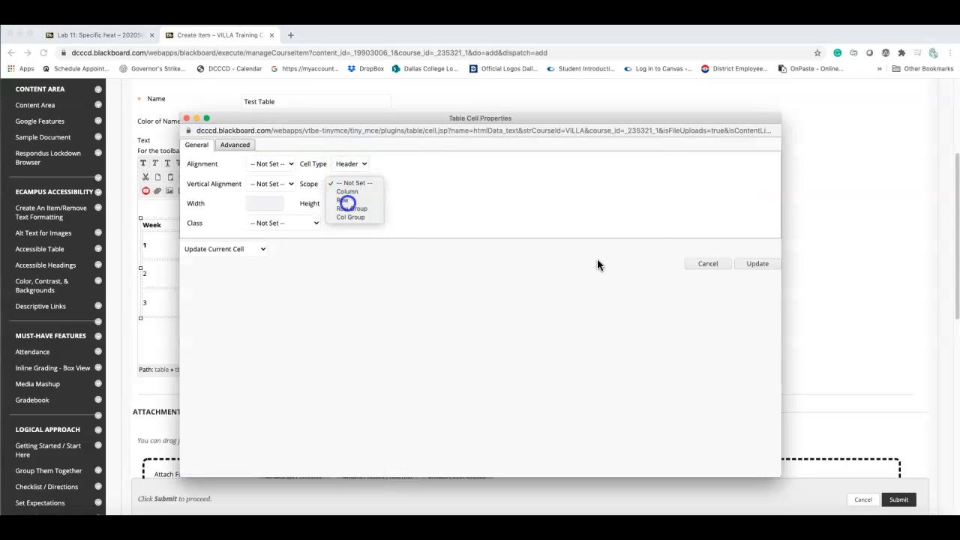
{"action": "left_click", "coordinate": [756, 264]}
- Make the cell containing 3 under Week a header cell with Row scope
{"action": "left_click", "coordinate": [178, 302]}
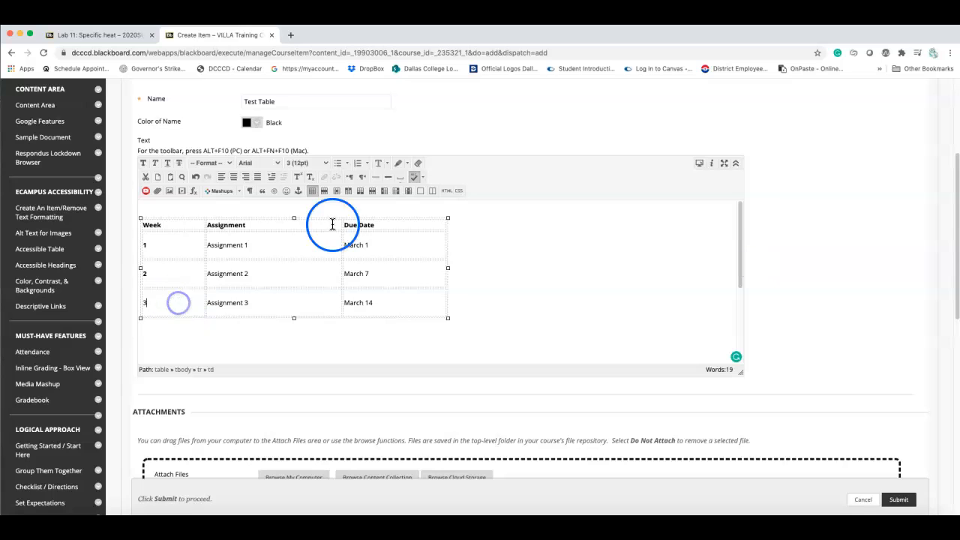
{"action": "left_click", "coordinate": [337, 190]}
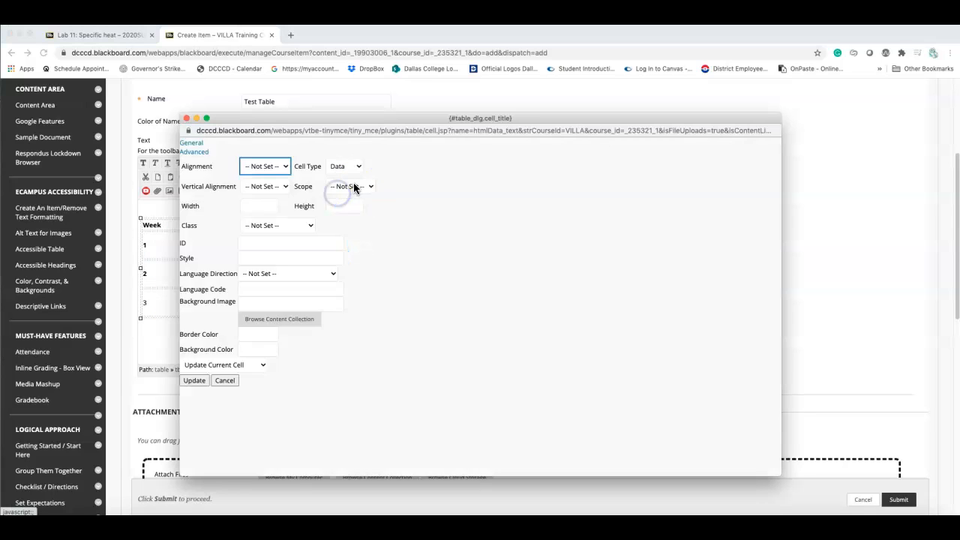
{"action": "left_click", "coordinate": [346, 164]}
{"action": "left_click", "coordinate": [352, 184]}
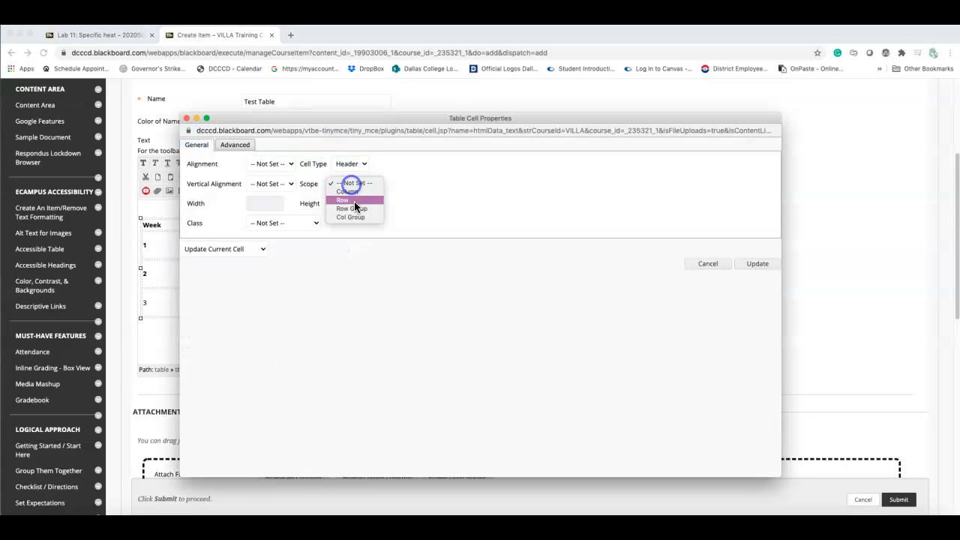
{"action": "left_click", "coordinate": [349, 194]}
{"action": "left_click", "coordinate": [756, 264]}
{"action": "left_click", "coordinate": [415, 300]}
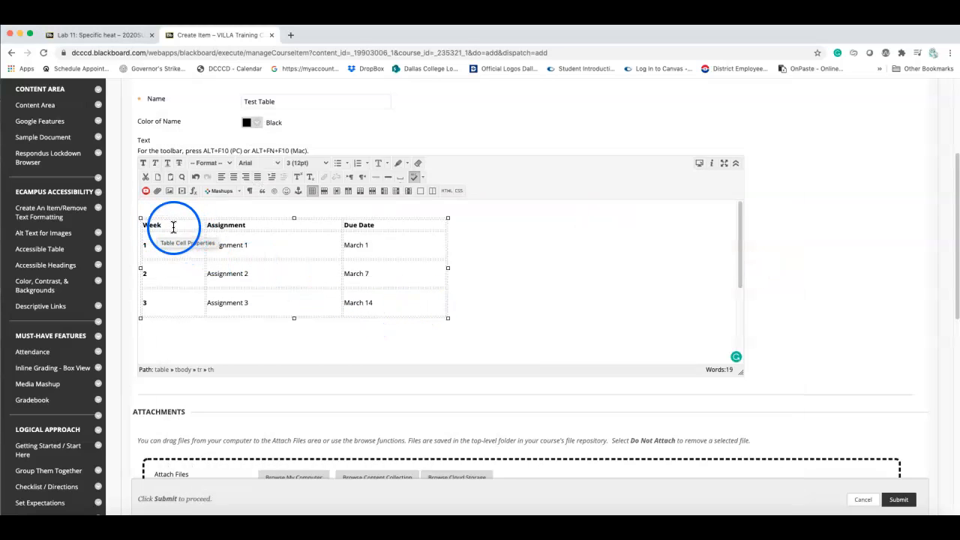
- Review the header row and the row header cells in the Week column of the table
{"action": "left_click", "coordinate": [143, 226]}
{"action": "left_click_drag", "start_coordinate": [180, 225], "coordinate": [387, 225]}
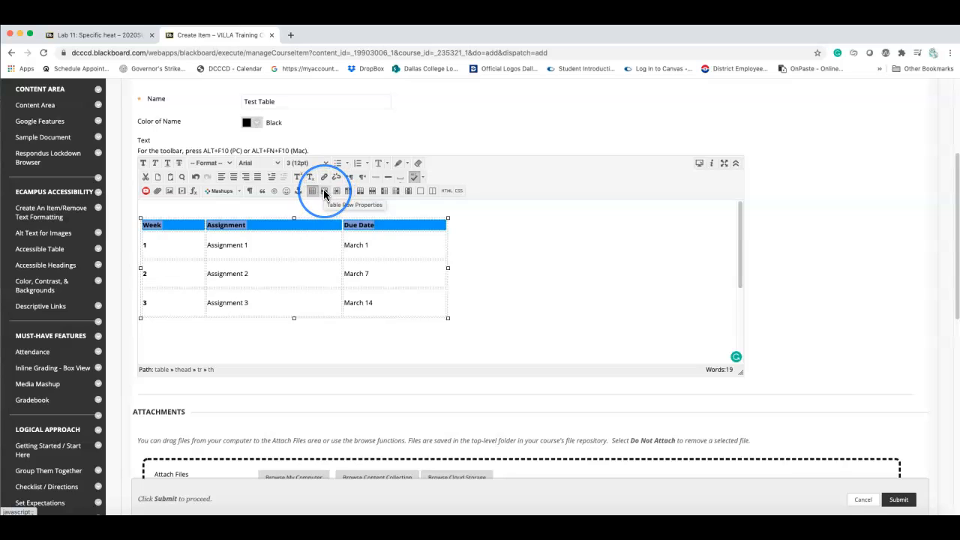
{"action": "left_click", "coordinate": [174, 223]}
{"action": "left_click", "coordinate": [273, 226]}
{"action": "left_click", "coordinate": [397, 225]}
{"action": "left_click", "coordinate": [186, 225]}
{"action": "left_click", "coordinate": [276, 225]}
{"action": "left_click", "coordinate": [384, 226]}
{"action": "left_click", "coordinate": [196, 240]}
{"action": "left_click", "coordinate": [169, 274]}
{"action": "left_click", "coordinate": [167, 308]}
- Submit the new content item and reopen Test Table from the content area for editing
{"action": "left_click", "coordinate": [165, 313]}
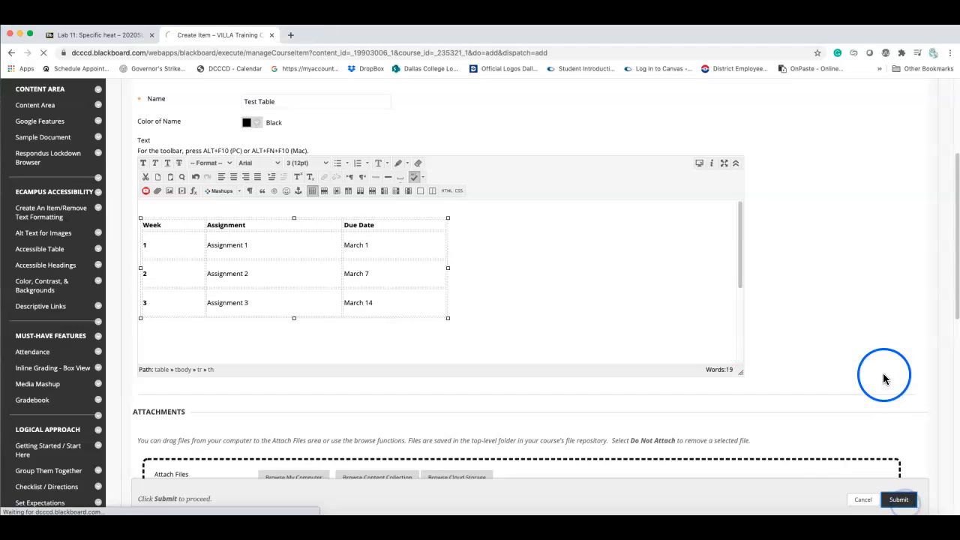
{"action": "scroll", "coordinate": [636, 327], "scroll_direction": "down", "scroll_amount": 20}
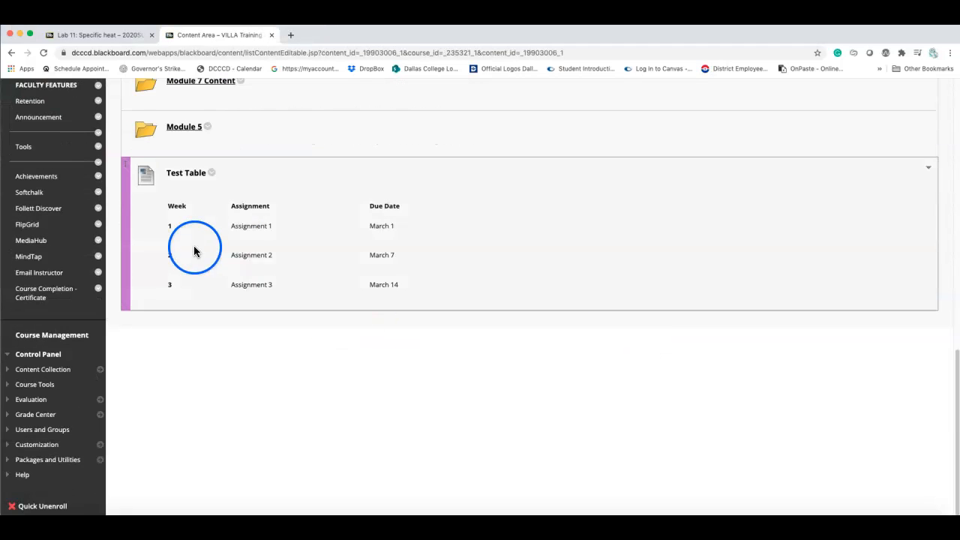
{"action": "left_click", "coordinate": [211, 172]}
{"action": "left_click", "coordinate": [228, 315]}
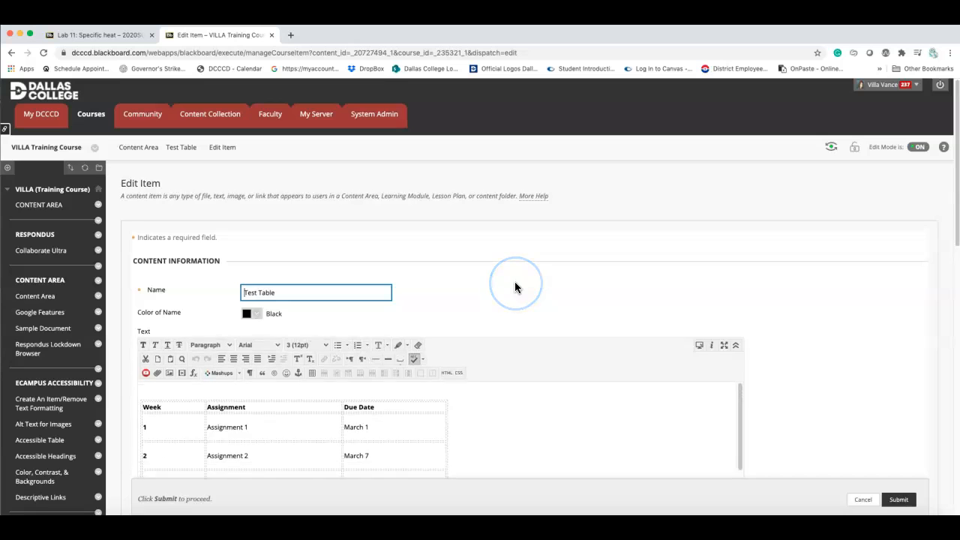
- Set the border of the assignment table to 1 in the table's properties
{"action": "scroll", "coordinate": [465, 288], "scroll_direction": "down", "scroll_amount": 3}
{"action": "left_click", "coordinate": [363, 318]}
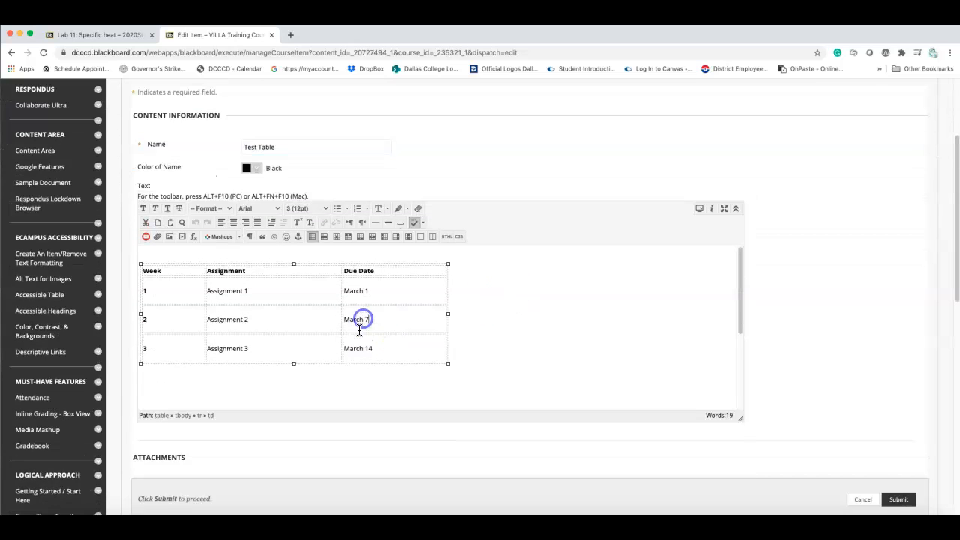
{"action": "left_click", "coordinate": [312, 237]}
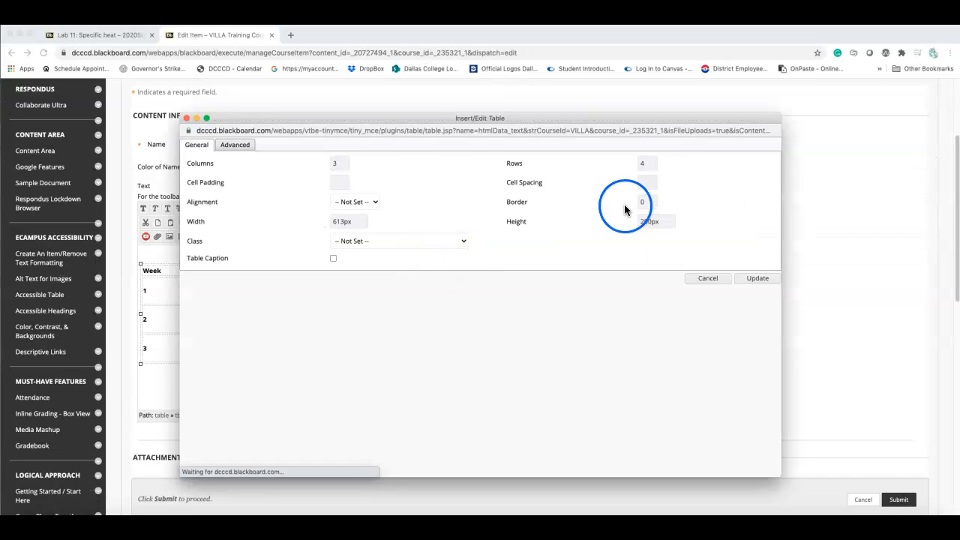
{"action": "type", "text": "1"}
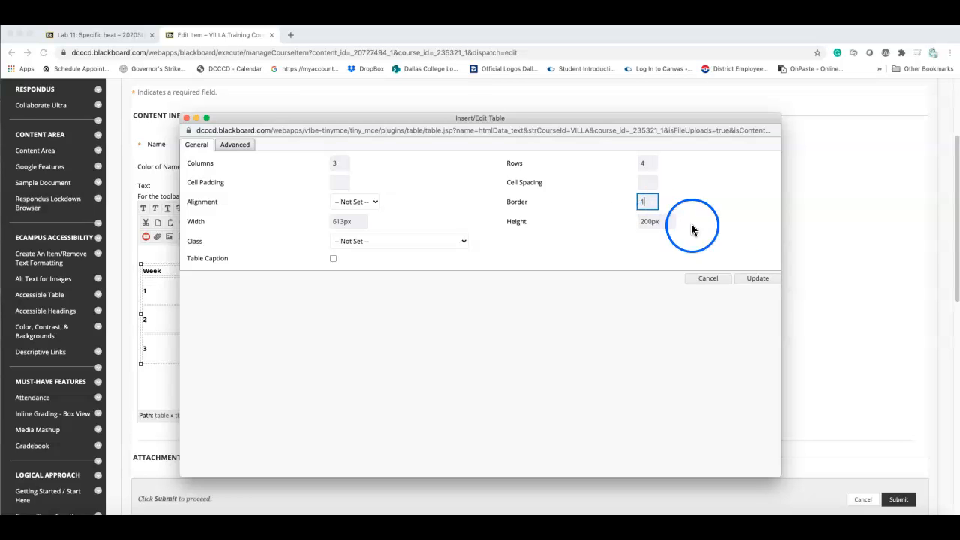
{"action": "left_click", "coordinate": [756, 278]}
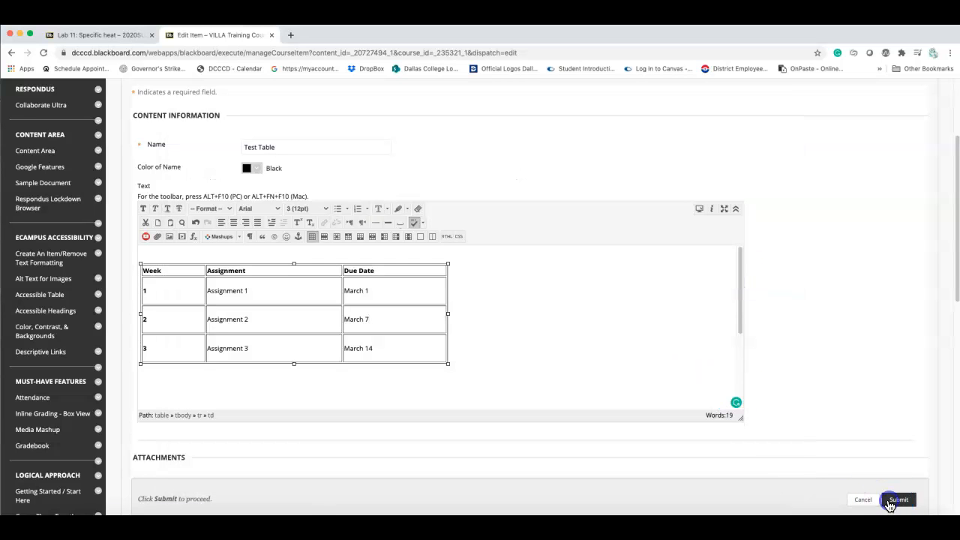
- Submit the edited item and view Test Table in the content area
{"action": "left_click", "coordinate": [898, 500]}
{"action": "scroll", "coordinate": [525, 338], "scroll_direction": "down", "scroll_amount": 5}
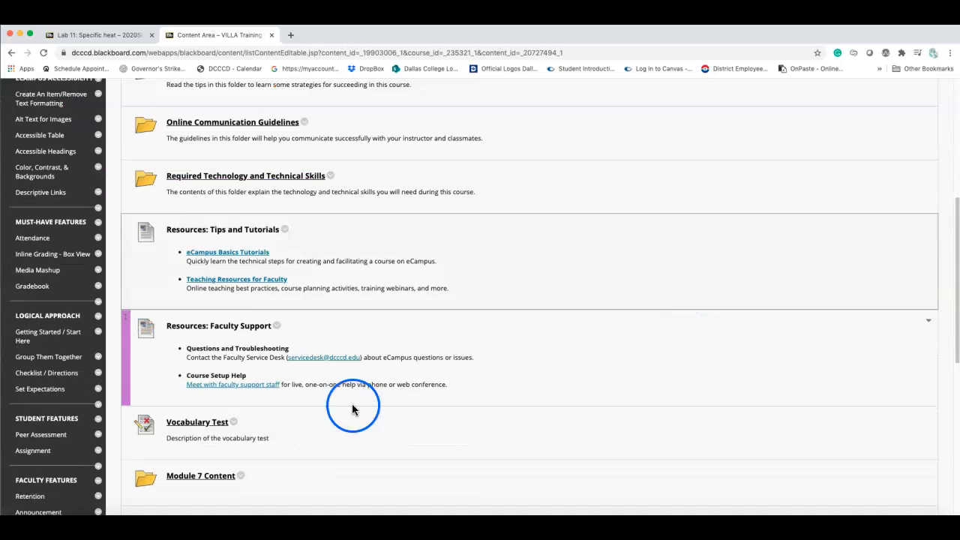
{"action": "scroll", "coordinate": [349, 450], "scroll_direction": "down", "scroll_amount": 5}
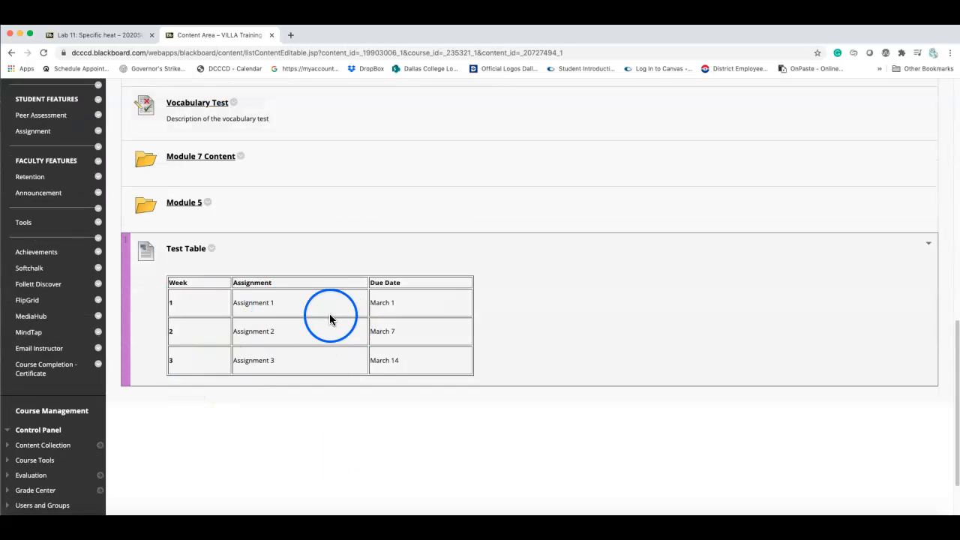